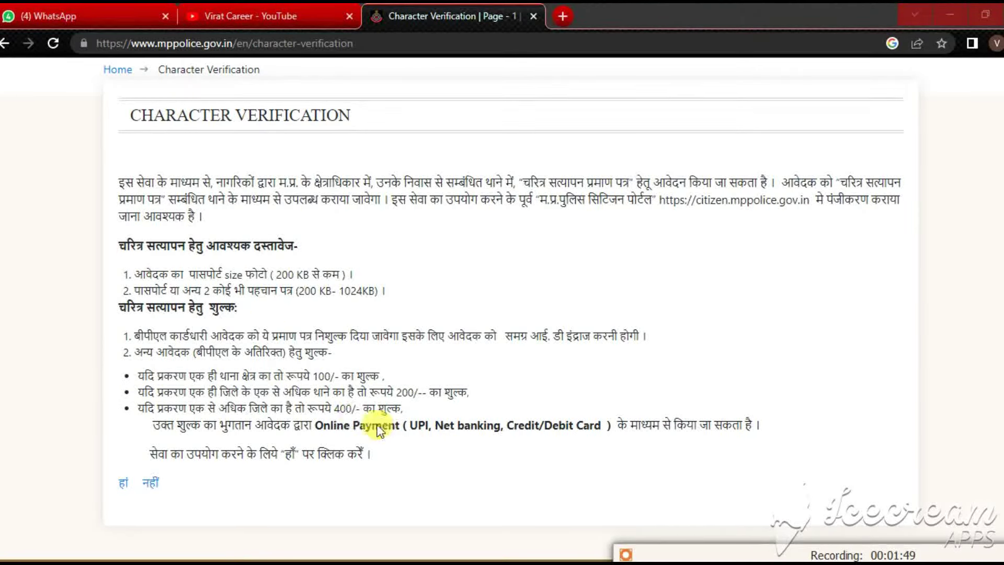
Review the character verification fee rules for BPL cardholders and for cases within a single police station area
mouse_move(107, 321)
left_mouse_down()
mouse_move(190, 356)
mouse_move(543, 358)
mouse_move(666, 346)
left_mouse_up()
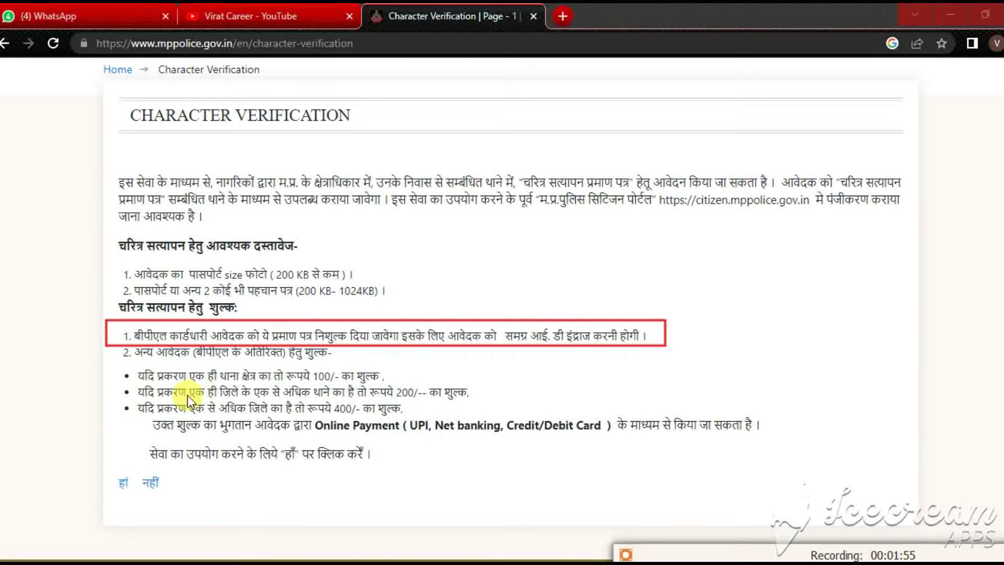
left_click_drag(118, 363, 410, 390)
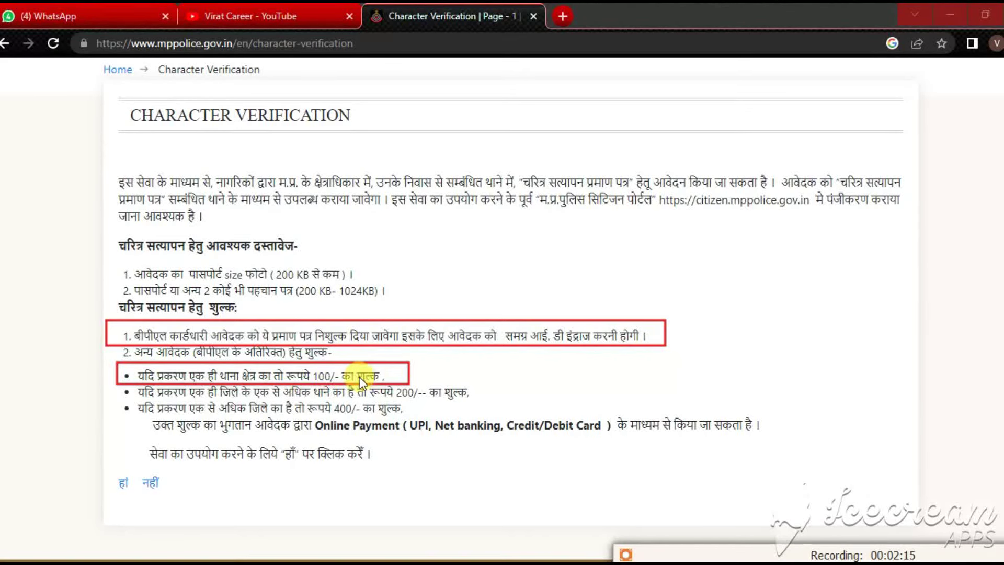
mouse_move(112, 362)
left_mouse_down()
mouse_move(329, 387)
mouse_move(416, 380)
left_mouse_up()
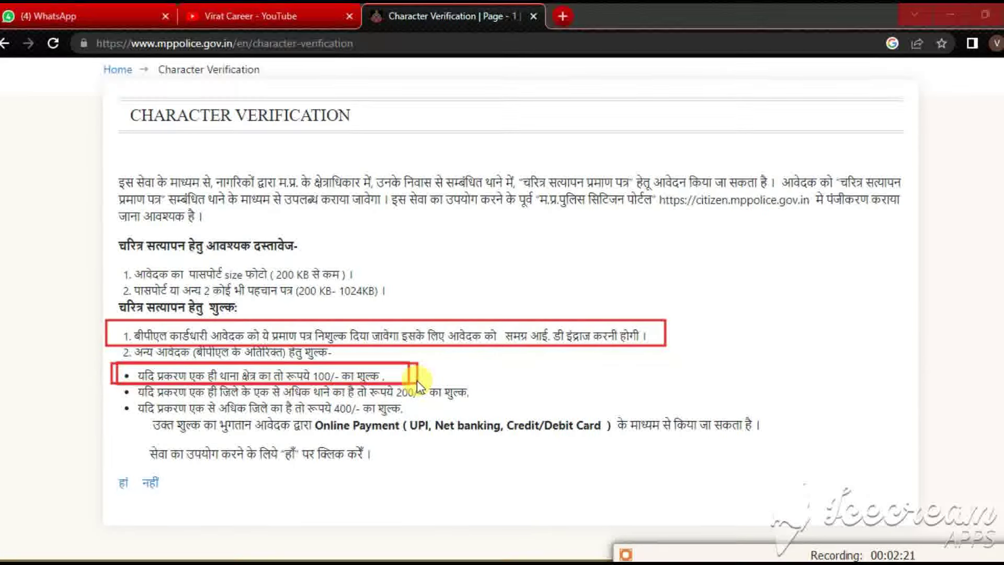
Accept the character verification service with हां and continue to the citizen portal site despite the insecure-connection warning
left_click_drag(105, 464, 138, 494)
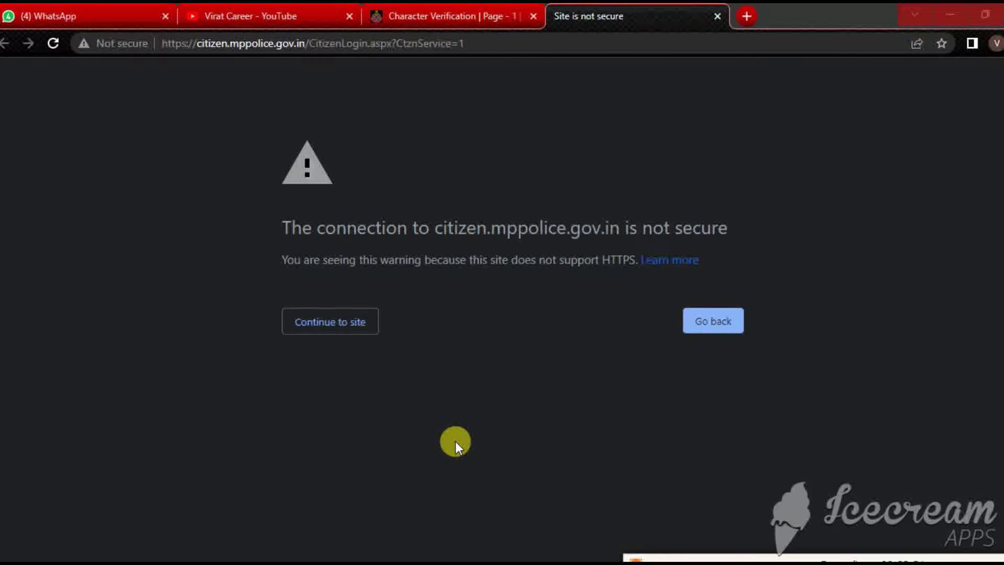
left_click(348, 332)
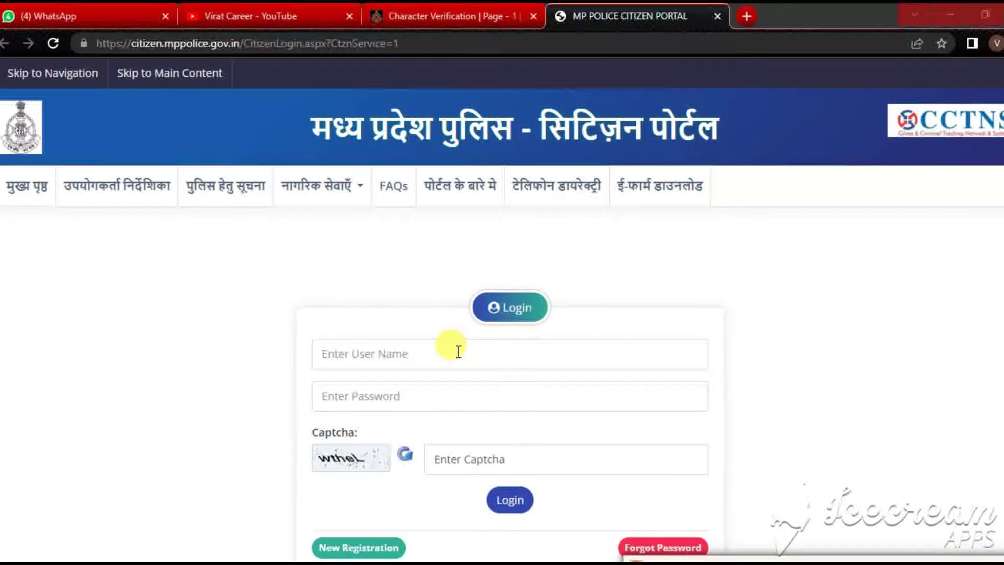
Open the new citizen registration form from the portal's login page
scroll(281, 343, "down", 2)
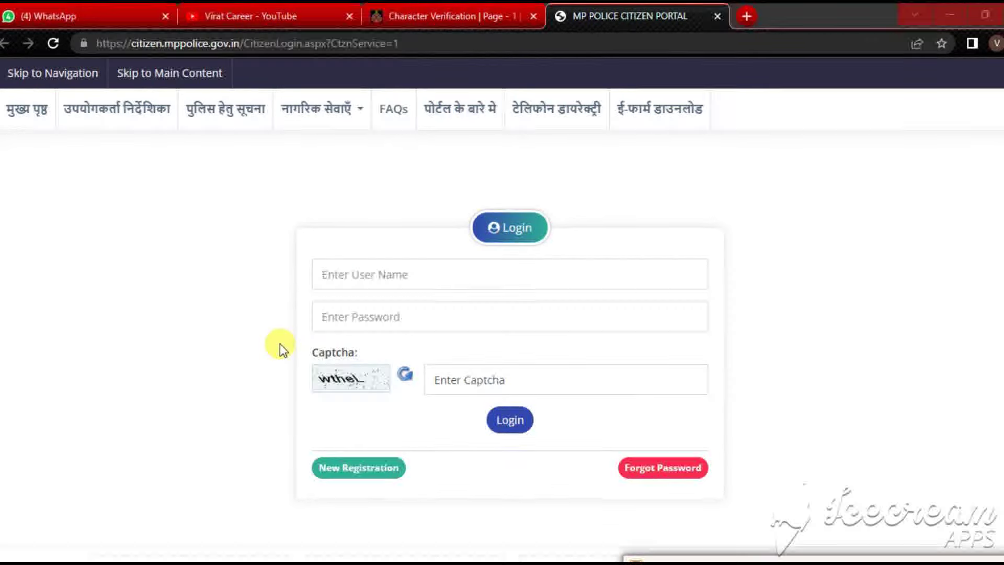
left_click(387, 274)
left_click(390, 324)
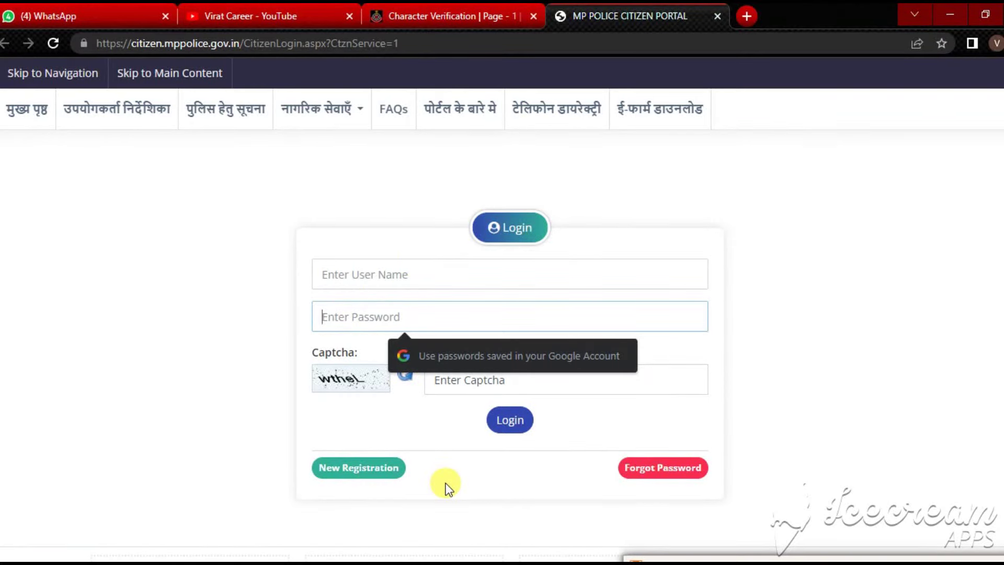
left_click(353, 478)
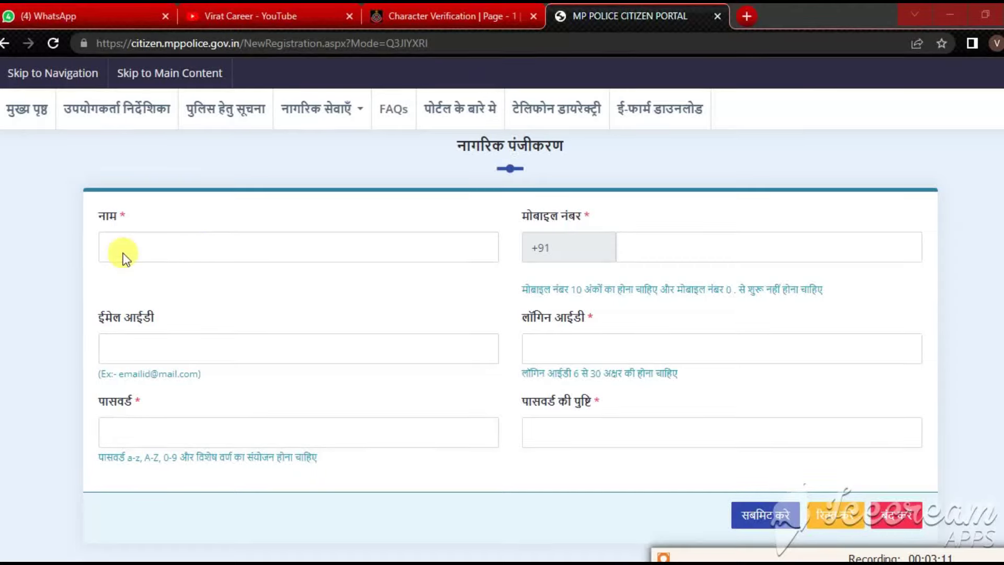
Examine the registration form's name, mobile number, email, login ID, password and password confirmation fields, and its submit option
mouse_move(83, 208)
left_mouse_down()
mouse_move(430, 276)
mouse_move(509, 265)
left_mouse_up()
mouse_move(524, 209)
left_mouse_down()
mouse_move(838, 291)
mouse_move(958, 277)
left_mouse_up()
mouse_move(83, 296)
left_mouse_down()
mouse_move(330, 386)
mouse_move(504, 368)
left_mouse_up()
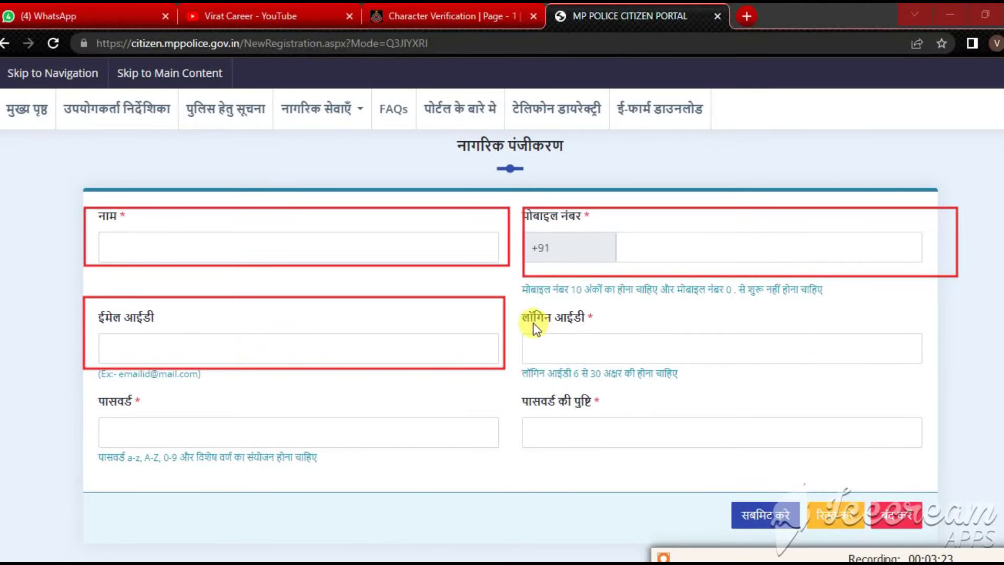
mouse_move(515, 307)
left_mouse_down()
mouse_move(679, 374)
mouse_move(892, 381)
mouse_move(937, 372)
left_mouse_up()
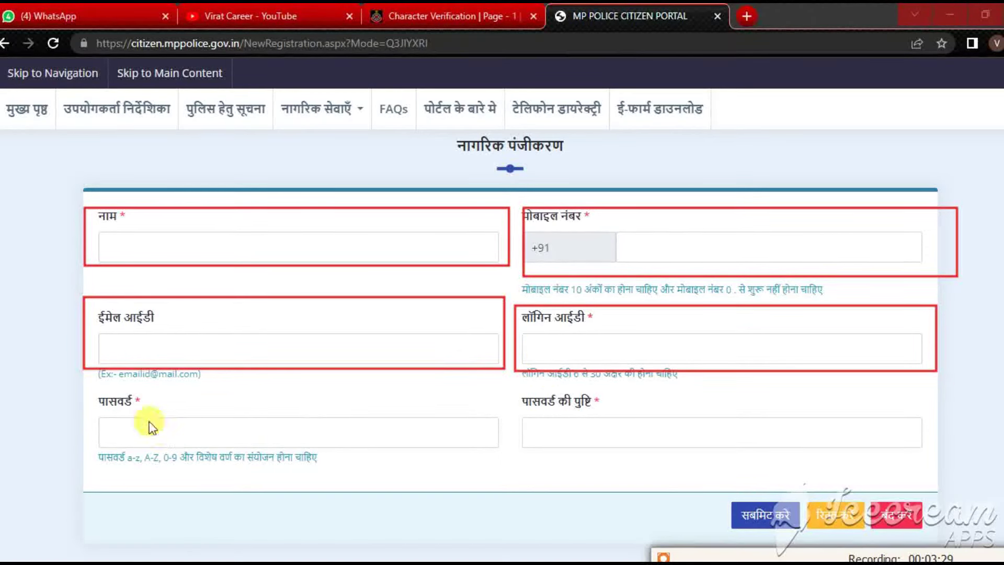
mouse_move(88, 396)
left_mouse_down()
mouse_move(340, 447)
mouse_move(503, 447)
left_mouse_up()
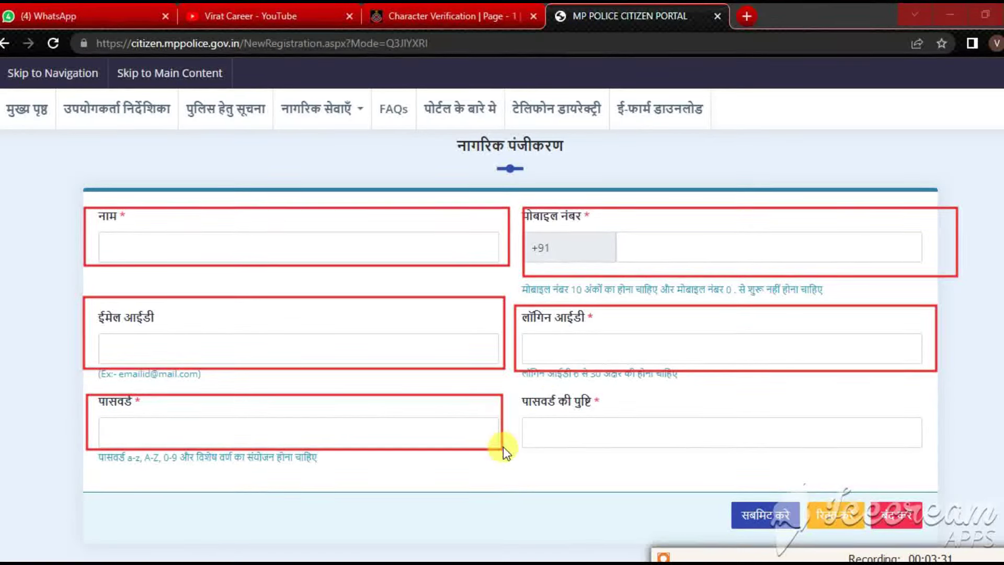
mouse_move(515, 395)
left_mouse_down()
mouse_move(758, 455)
mouse_move(936, 449)
left_mouse_up()
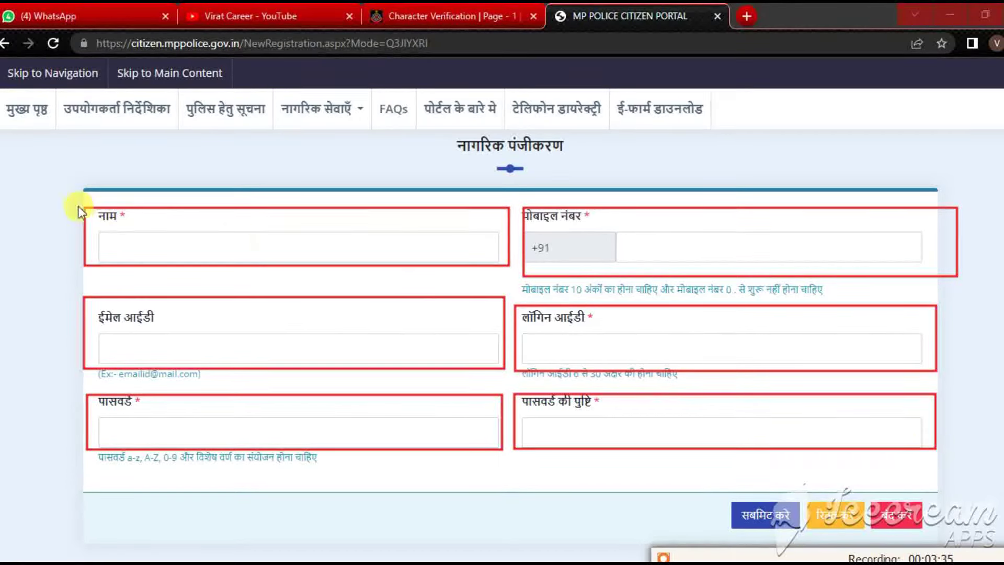
mouse_move(98, 236)
left_mouse_down()
mouse_move(363, 264)
mouse_move(497, 262)
left_mouse_up()
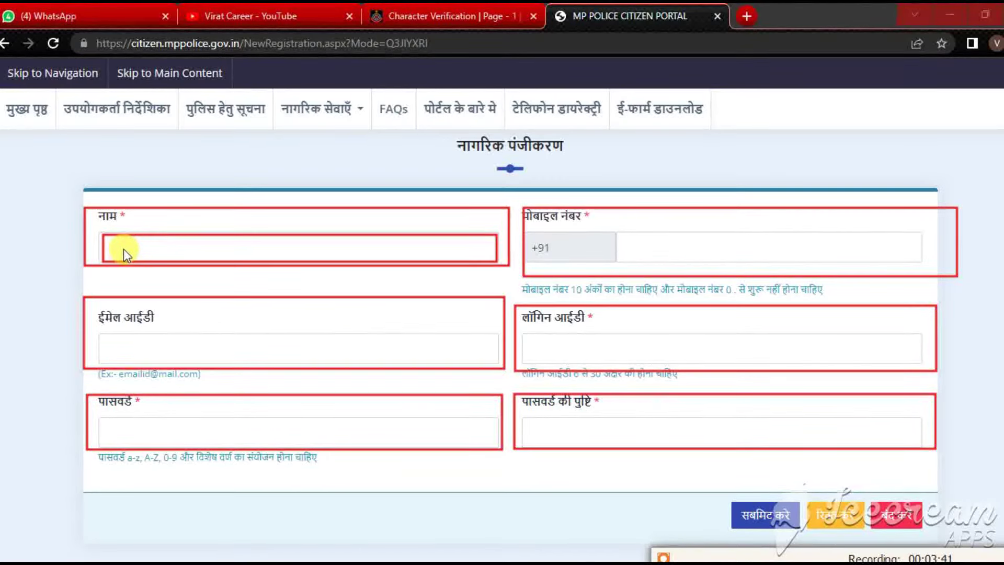
left_click_drag(105, 236, 497, 265)
mouse_move(612, 230)
left_mouse_down()
mouse_move(681, 253)
mouse_move(886, 270)
mouse_move(917, 263)
left_mouse_up()
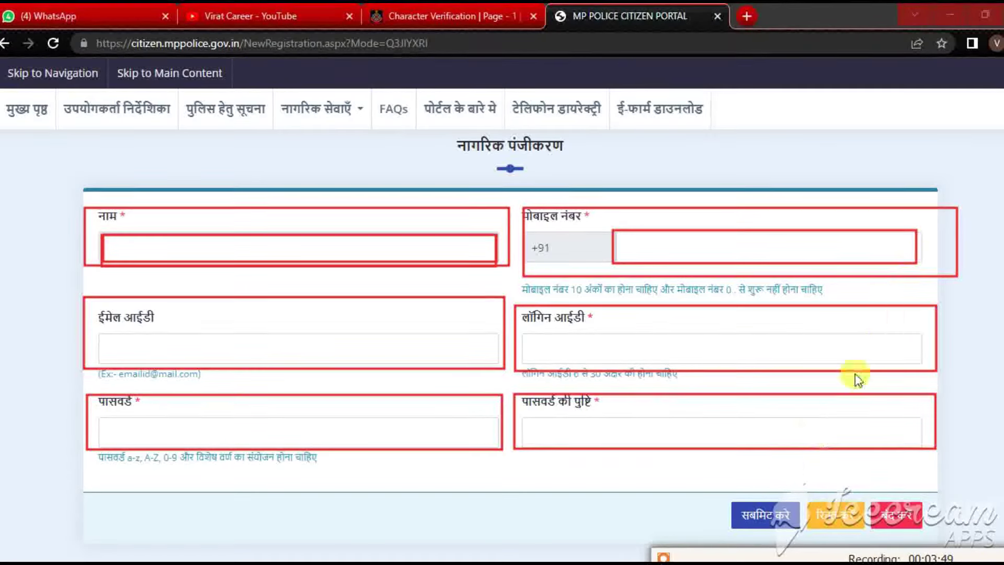
key("Escape")
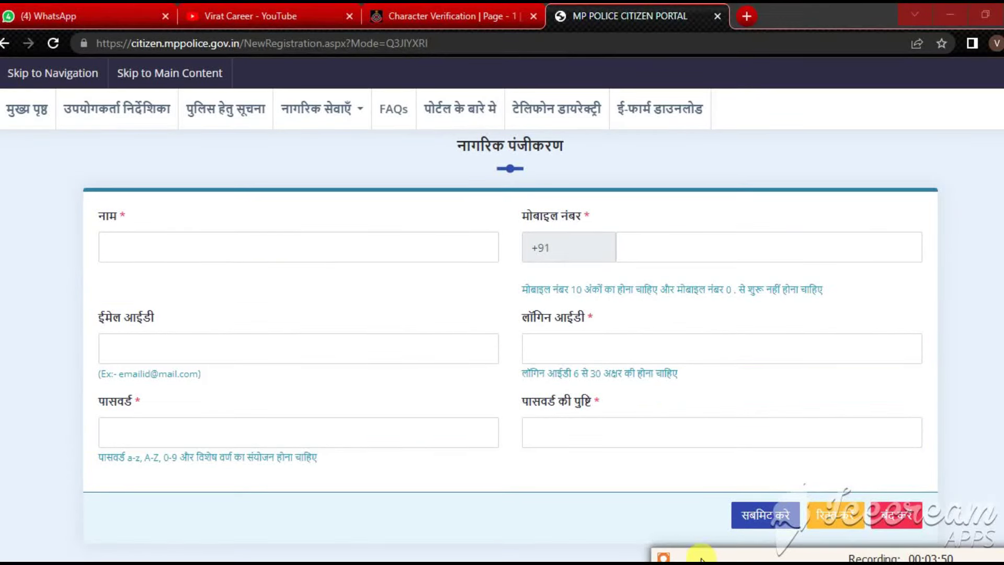
left_click_drag(733, 491, 801, 534)
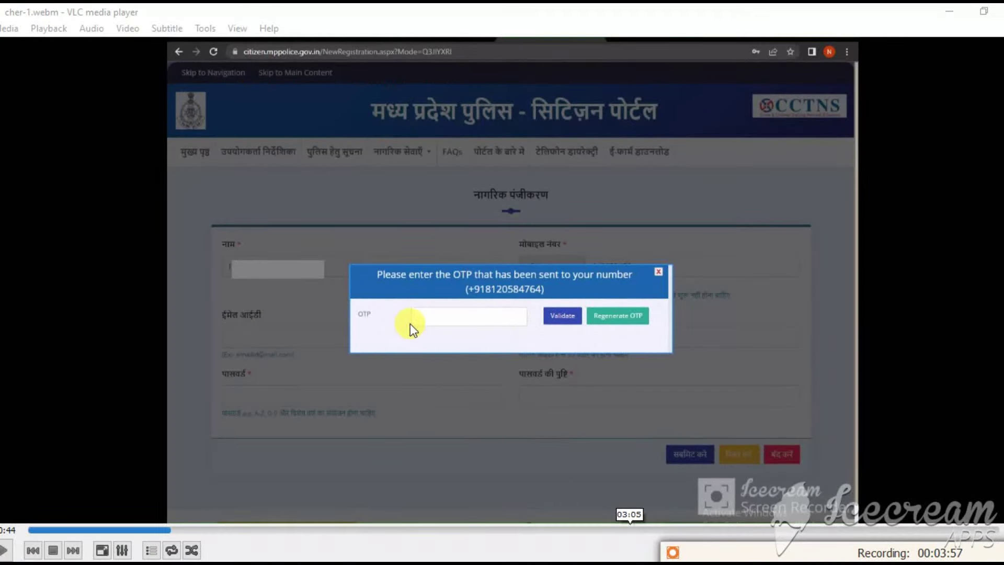
Switch to the VLC walkthrough cher-1.webm and examine the OTP prompt, the login fields with captcha, and the citizen home page's profile area
left_click_drag(403, 303, 525, 328)
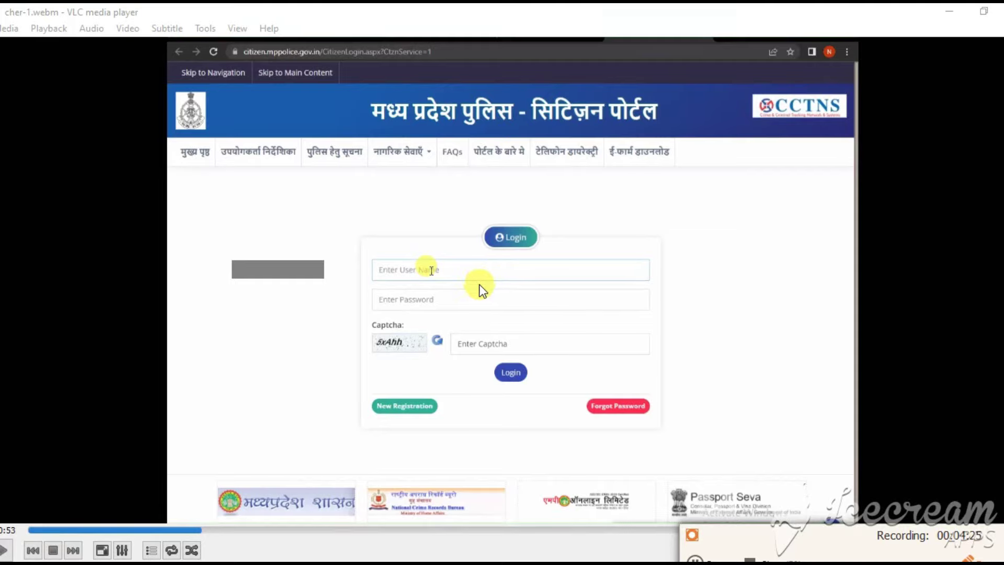
mouse_move(372, 255)
left_mouse_down()
mouse_move(446, 286)
mouse_move(631, 296)
mouse_move(648, 287)
left_mouse_up()
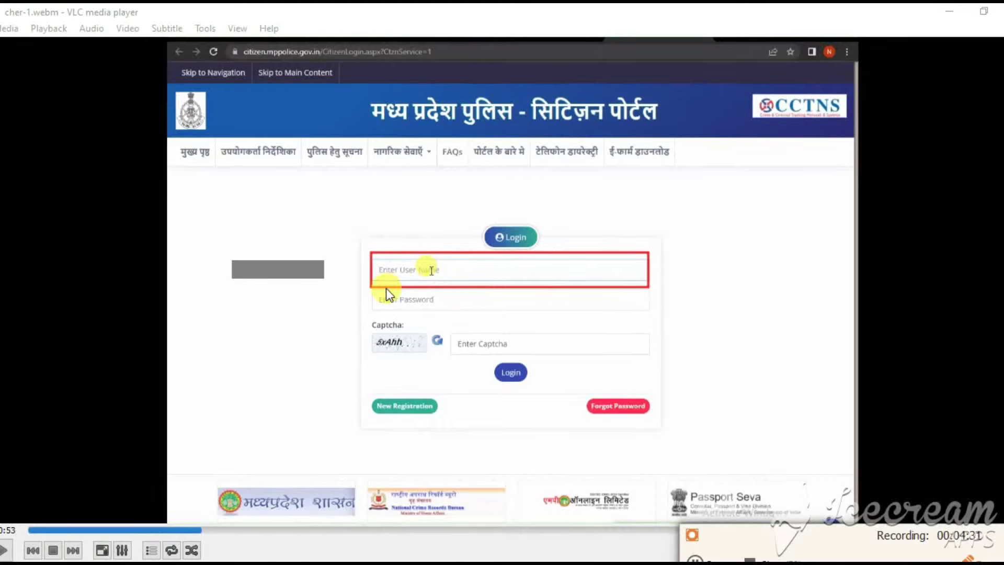
left_click_drag(372, 293, 648, 311)
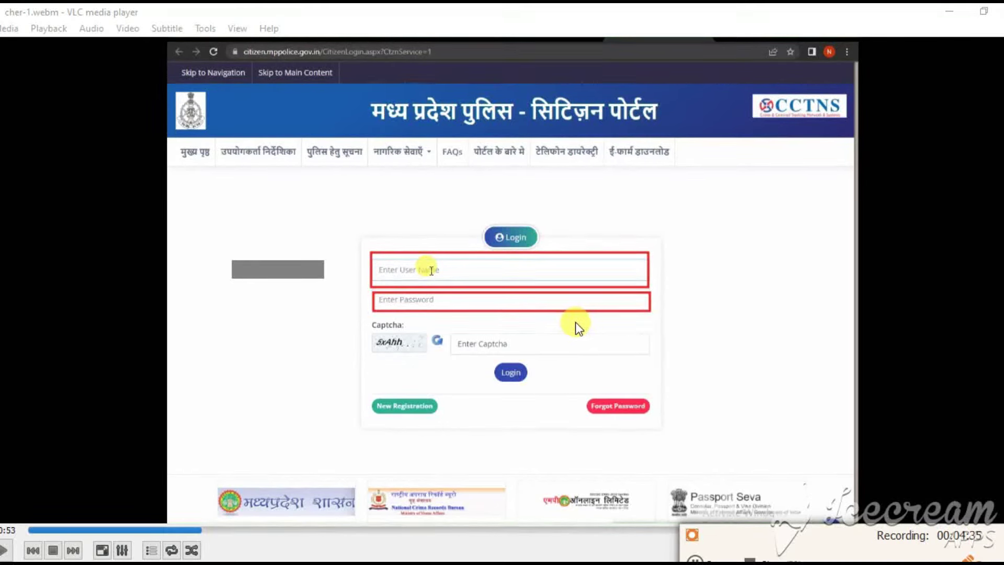
mouse_move(380, 337)
left_mouse_down()
mouse_move(414, 351)
mouse_move(574, 353)
left_mouse_up()
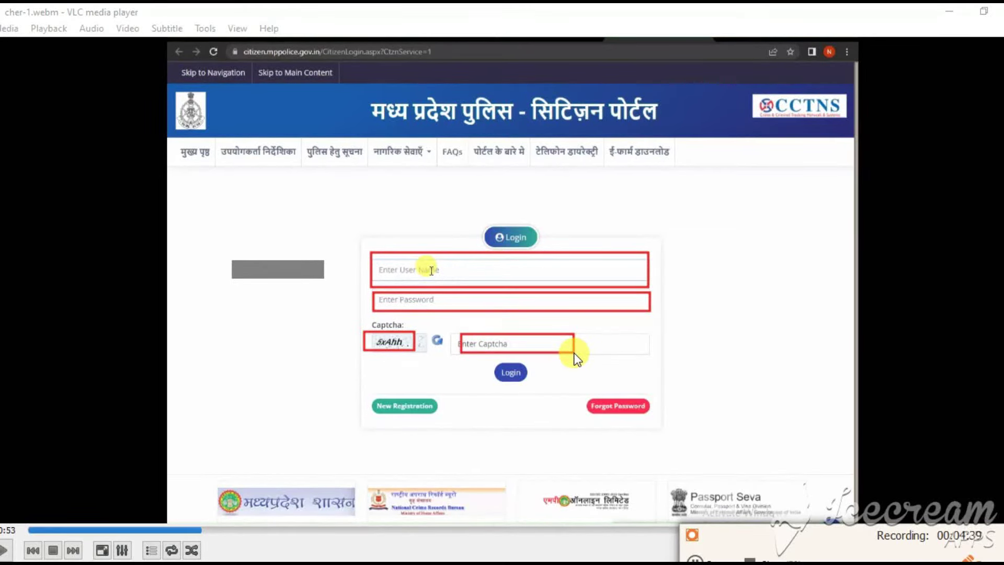
left_click_drag(485, 365, 545, 388)
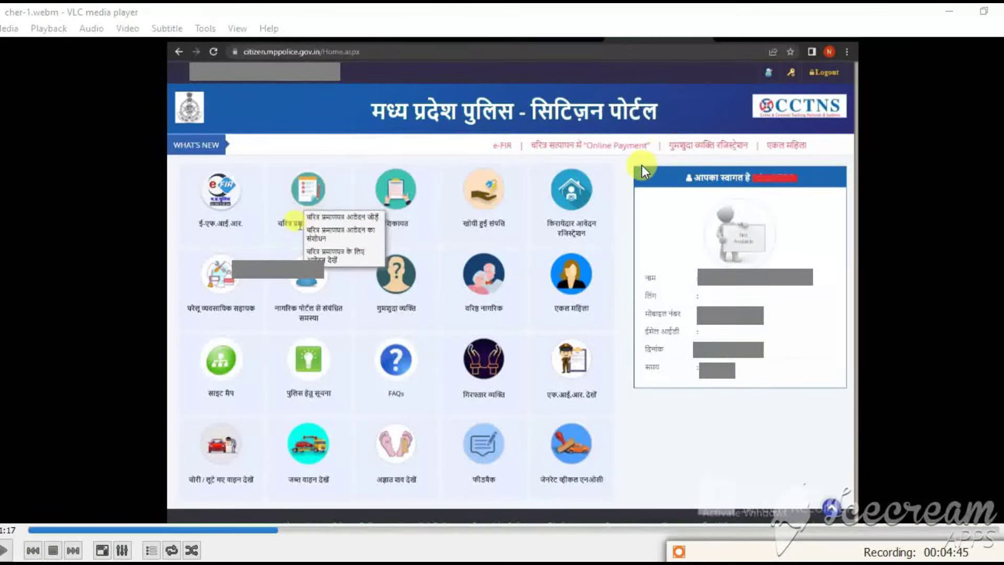
left_click_drag(629, 161, 855, 393)
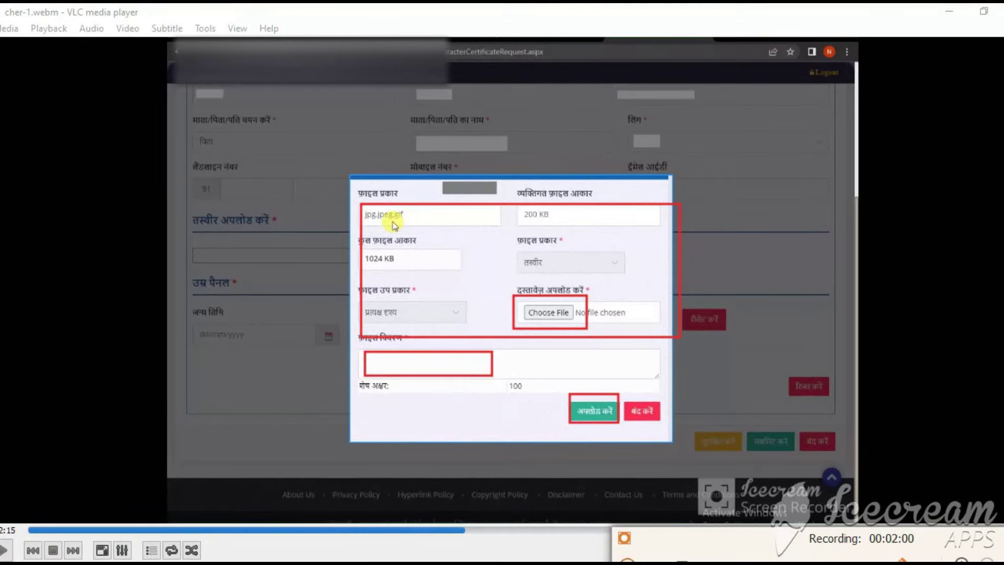
Advance the walkthrough video from the photo upload to the affidavit (शपथ पत्र) section of the character certificate application
key("alt+Right")
key("alt+Right")
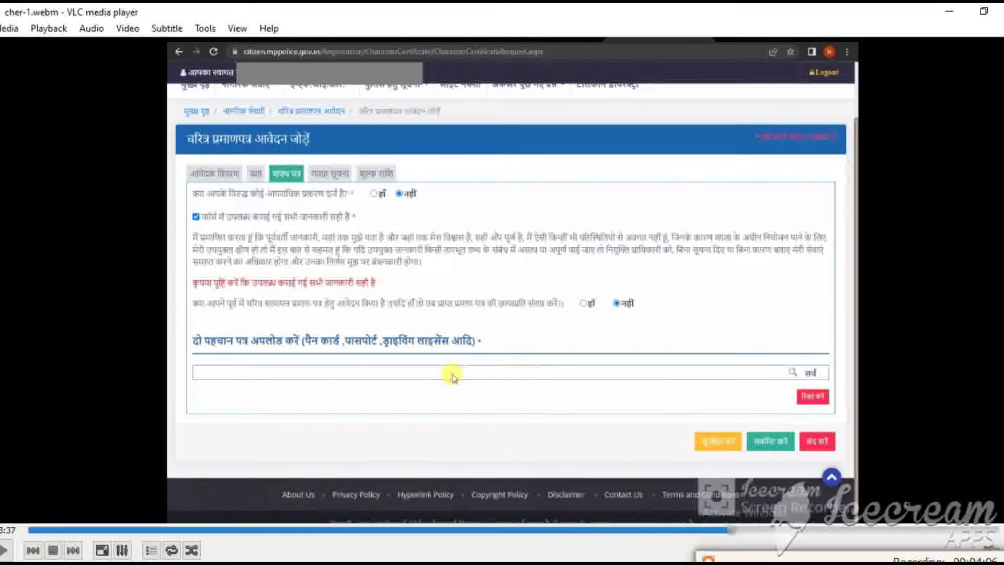
key("F8")
key("F8")
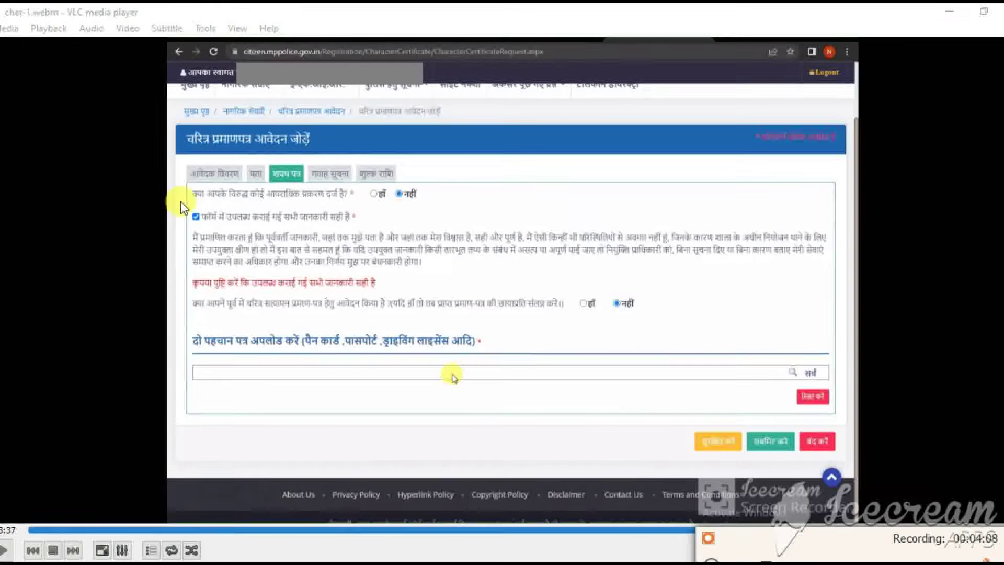
Examine the affidavit section's declaration checkbox, the yes/no question on previous applications, and the upload search for two identity documents
left_click_drag(186, 210, 203, 226)
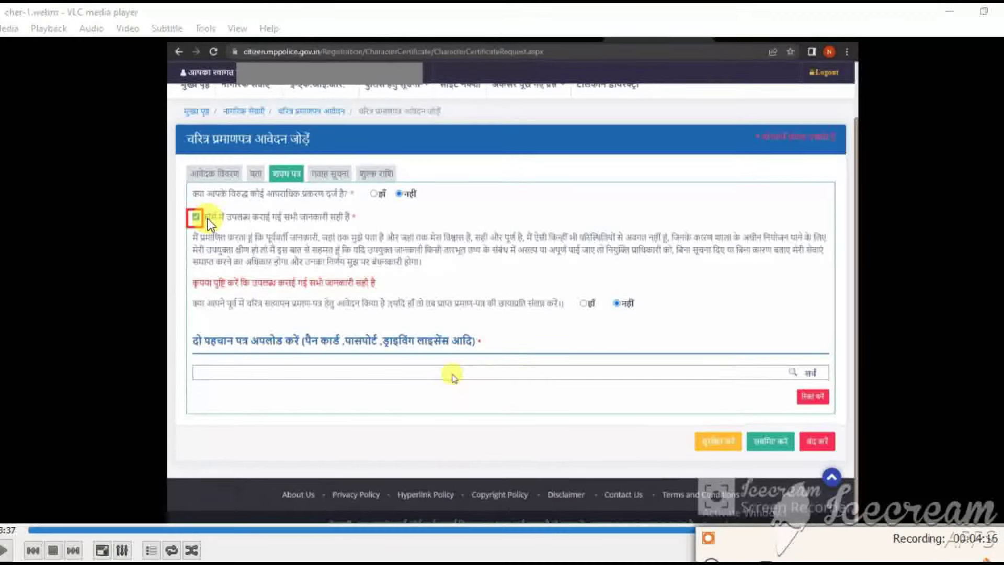
left_click(196, 216)
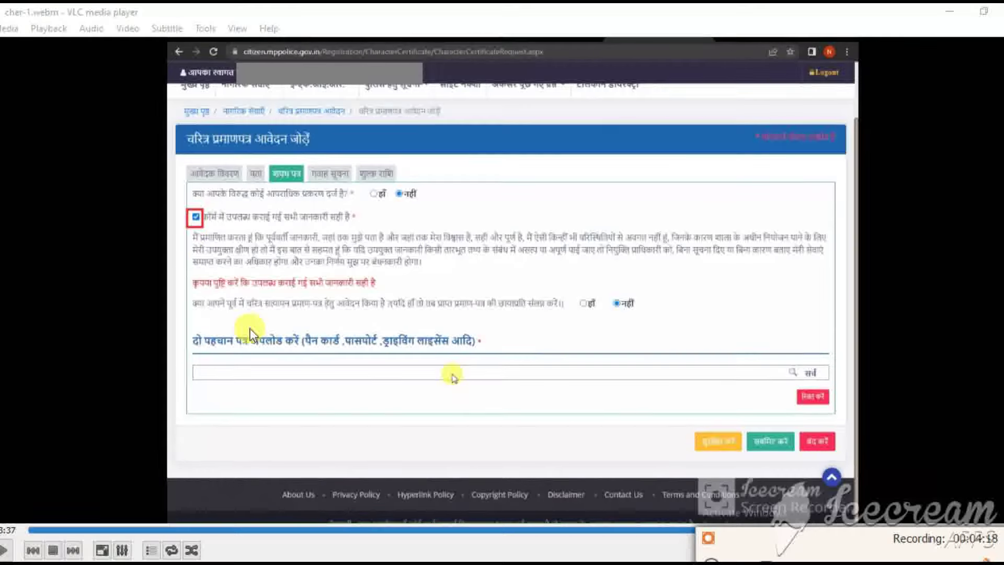
left_click(617, 303)
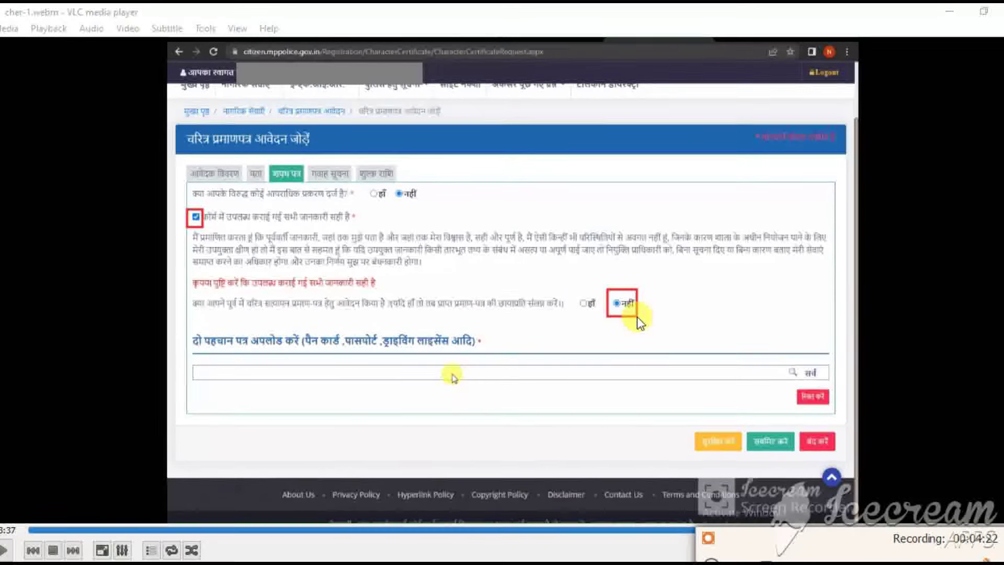
left_click_drag(178, 289, 572, 321)
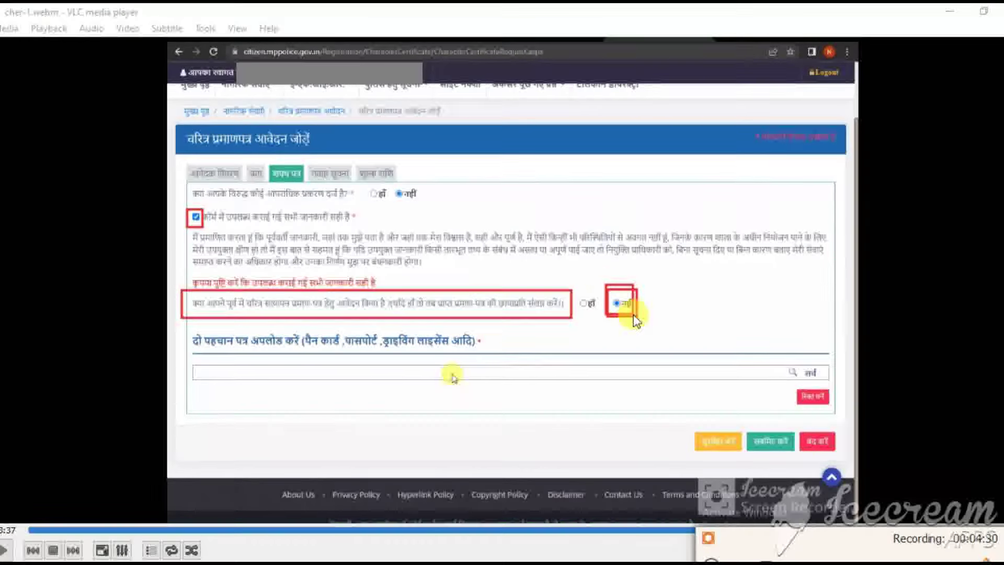
mouse_move(605, 279)
left_mouse_down()
mouse_move(623, 313)
mouse_move(641, 317)
left_mouse_up()
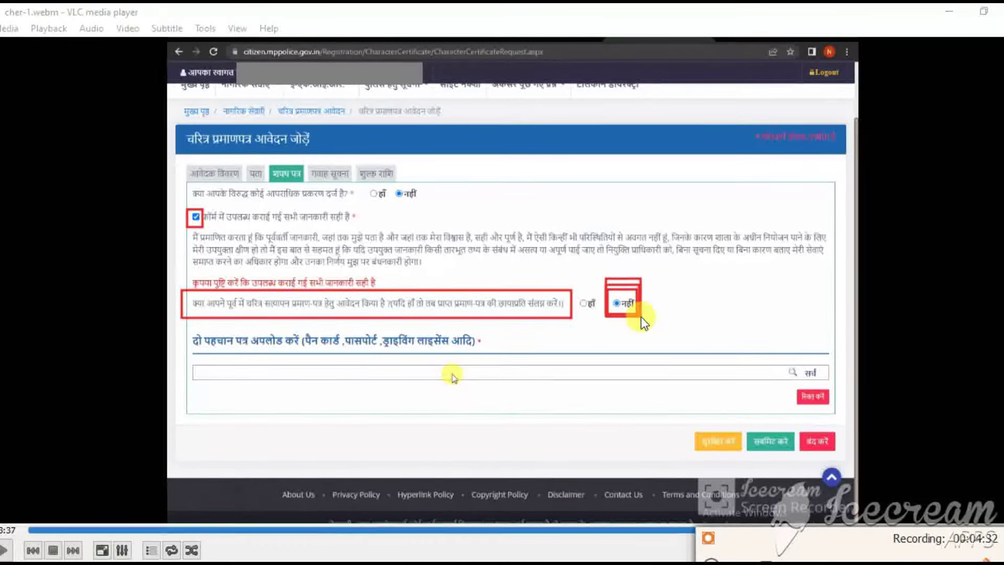
left_click_drag(574, 287, 599, 319)
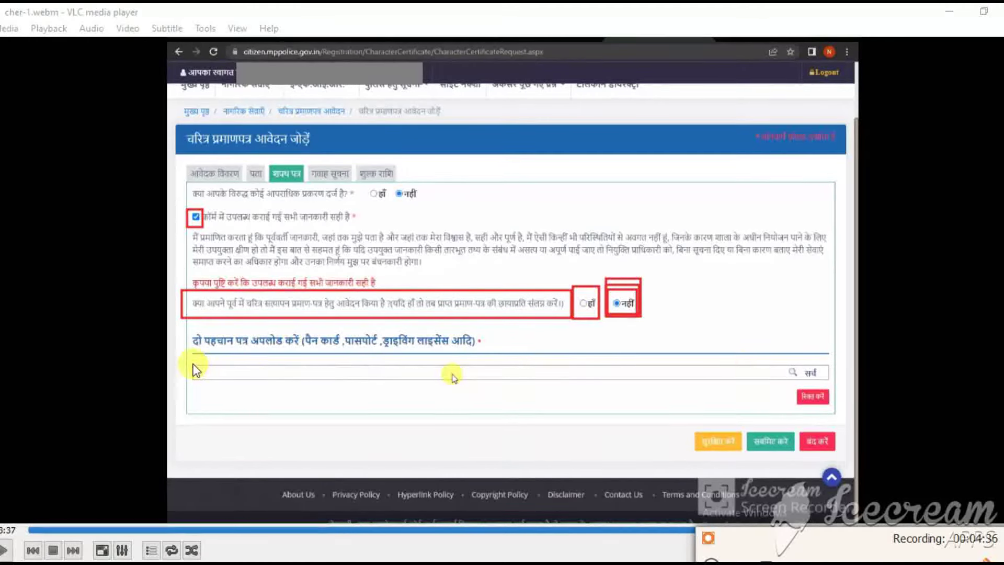
left_click_drag(785, 361, 832, 383)
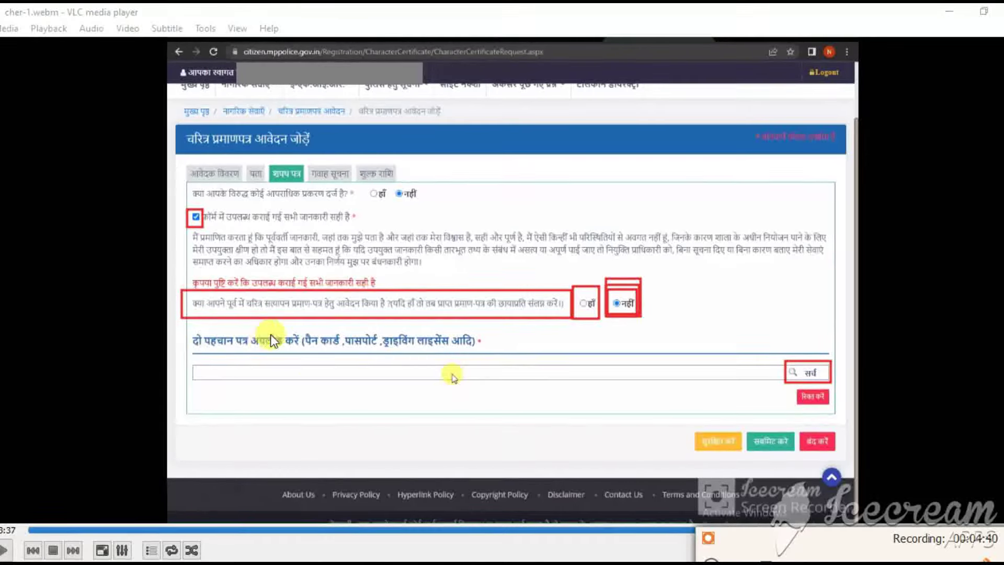
left_click_drag(297, 328, 482, 353)
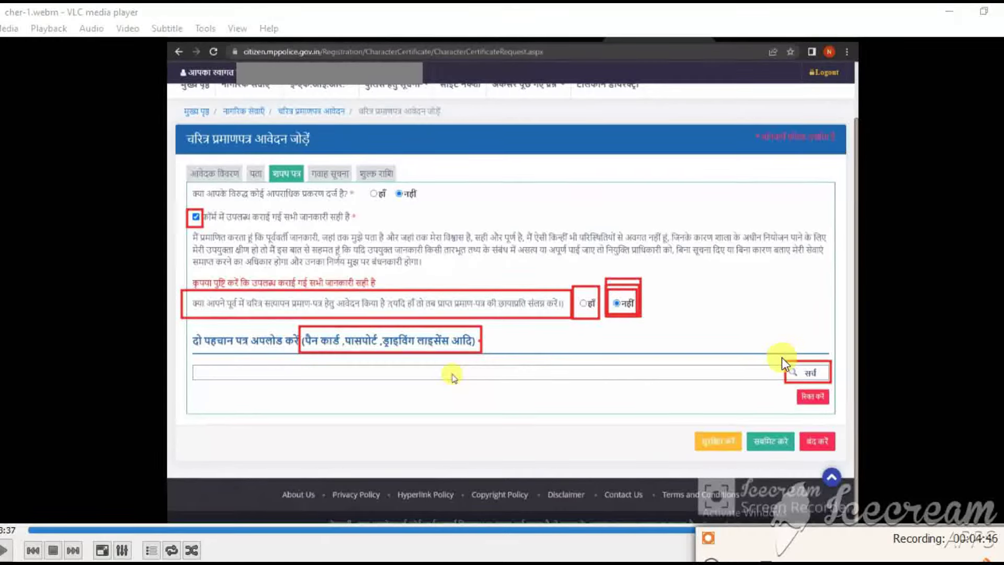
left_click_drag(815, 382, 833, 383)
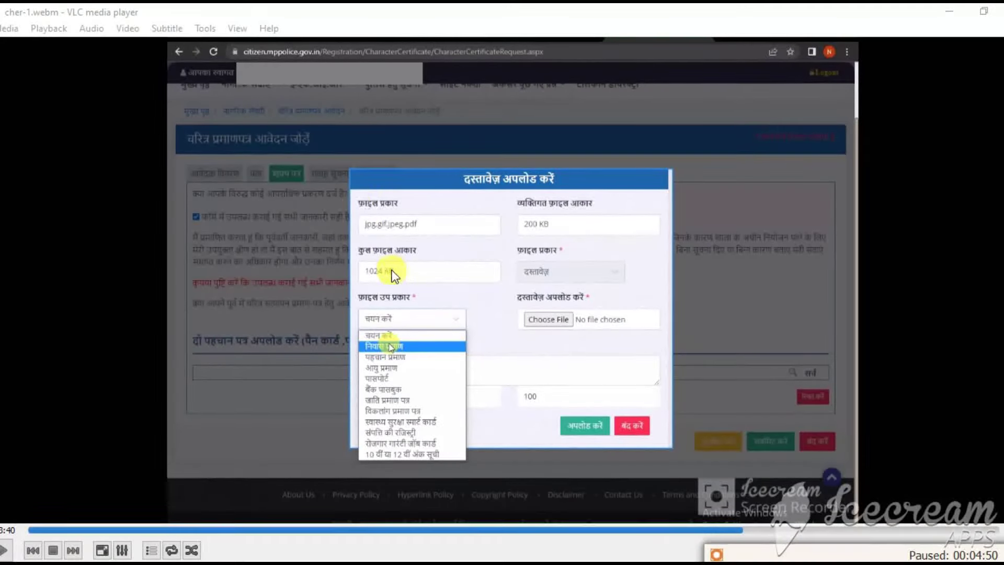
Review the allowed file types and size limits in the identity document upload dialog
mouse_move(359, 193)
left_mouse_down()
mouse_move(418, 249)
mouse_move(662, 296)
left_mouse_up()
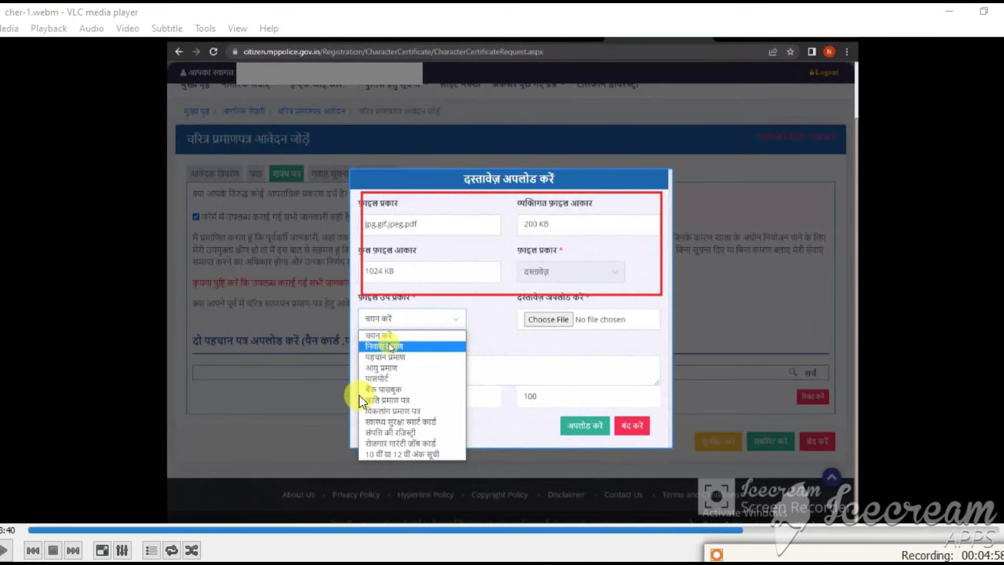
mouse_move(673, 558)
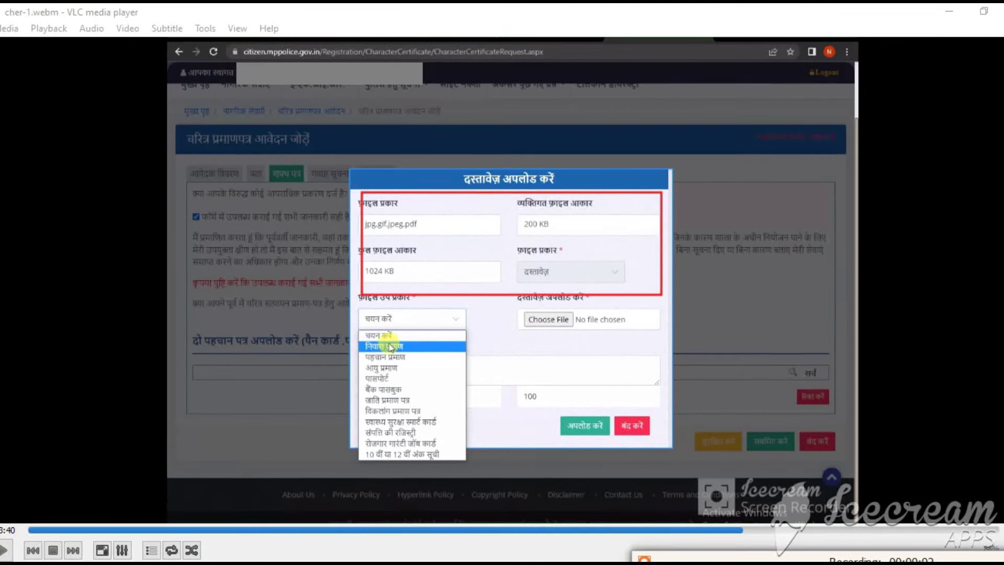
Review the file sub-type options for the identity documents and advance the walkthrough to the witness information (गवाह सूचना) section
mouse_move(717, 544)
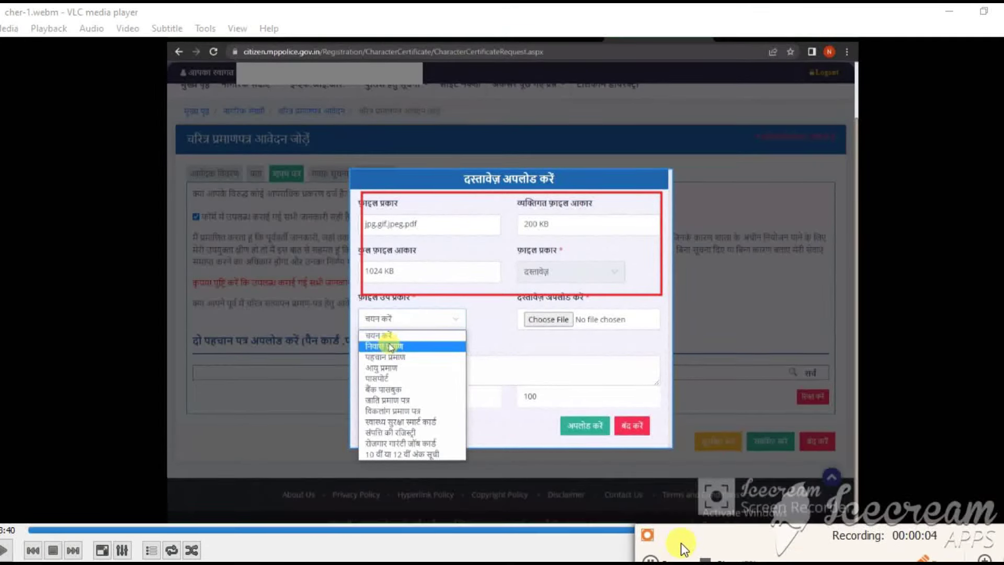
mouse_move(360, 334)
left_mouse_down()
mouse_move(422, 444)
mouse_move(455, 463)
left_mouse_up()
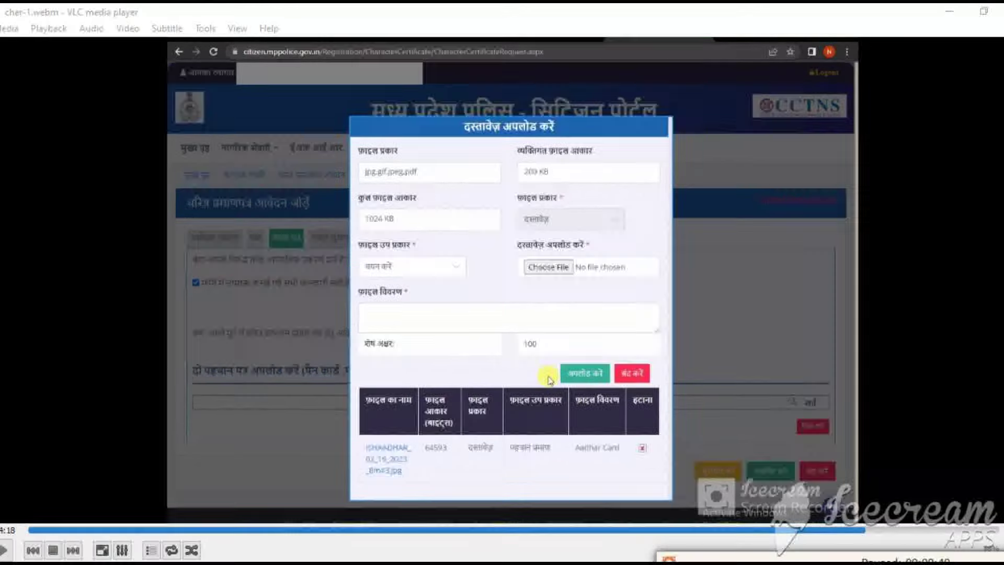
key("alt+Right")
key("alt+Right")
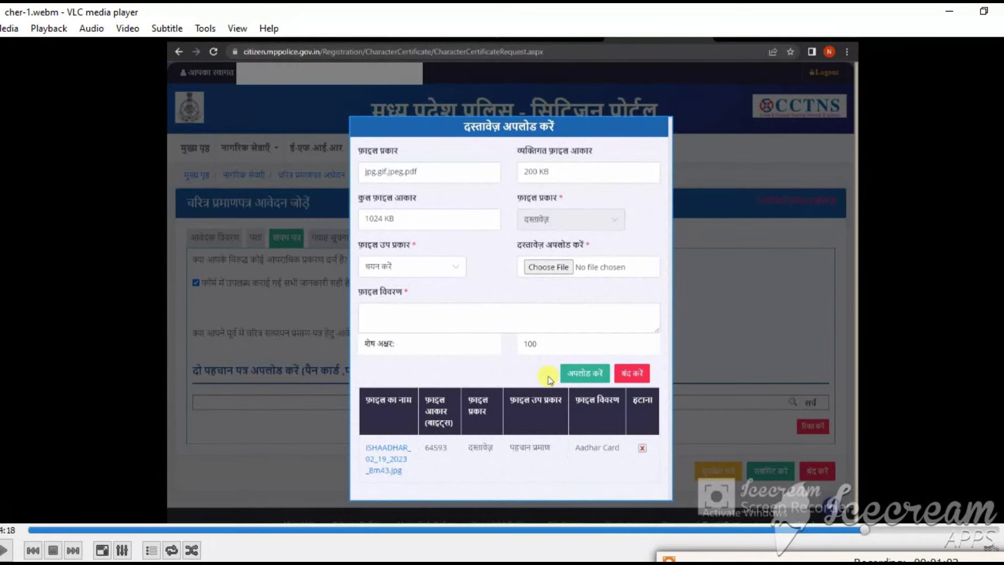
left_click(949, 530)
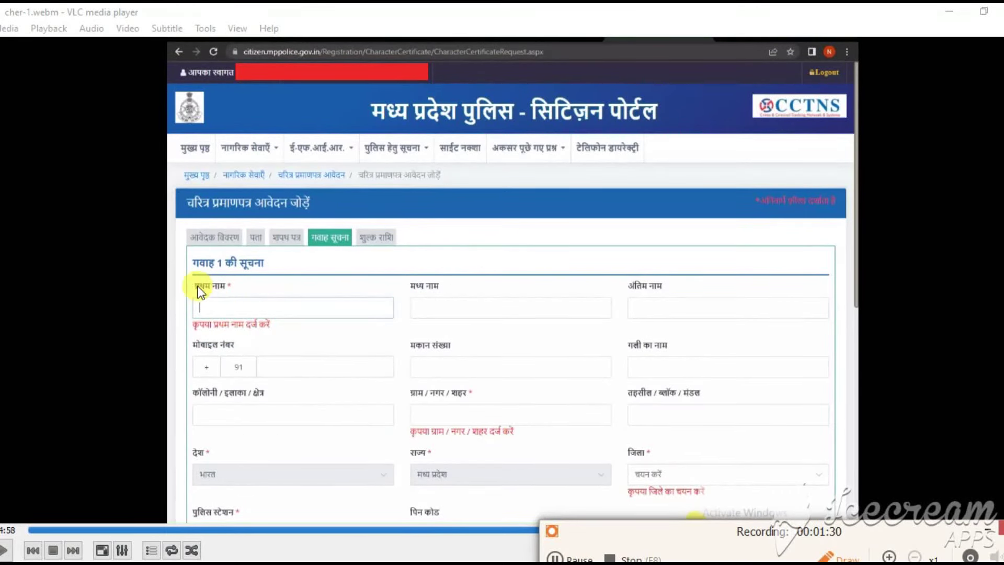
Examine the first witness's name, mobile number, house, street, colony, town, district and police station fields
mouse_move(188, 283)
left_mouse_down()
mouse_move(310, 326)
mouse_move(400, 330)
mouse_move(390, 309)
left_mouse_up()
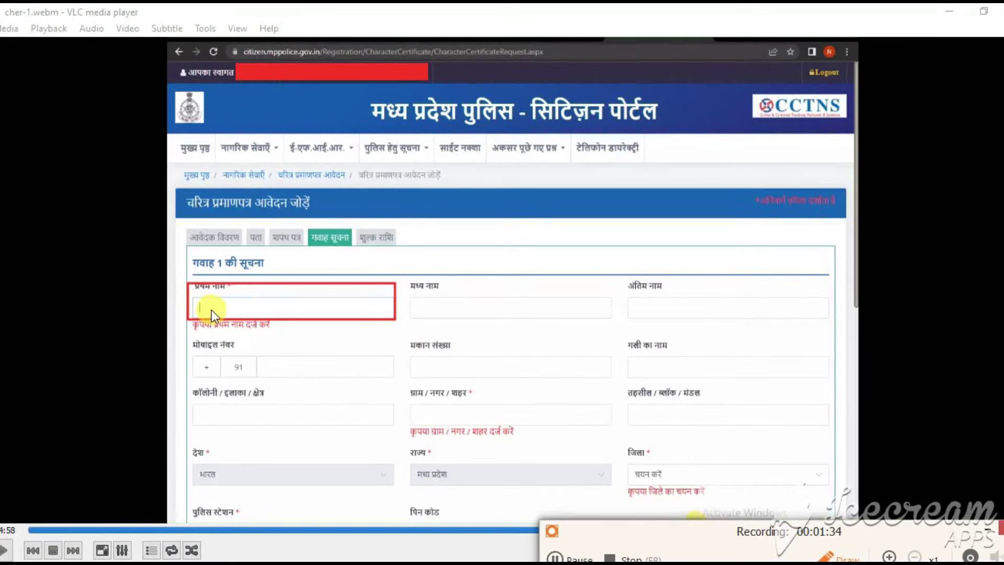
left_click_drag(624, 285, 790, 334)
mouse_move(265, 356)
left_mouse_down()
mouse_move(379, 377)
mouse_move(802, 381)
left_mouse_up()
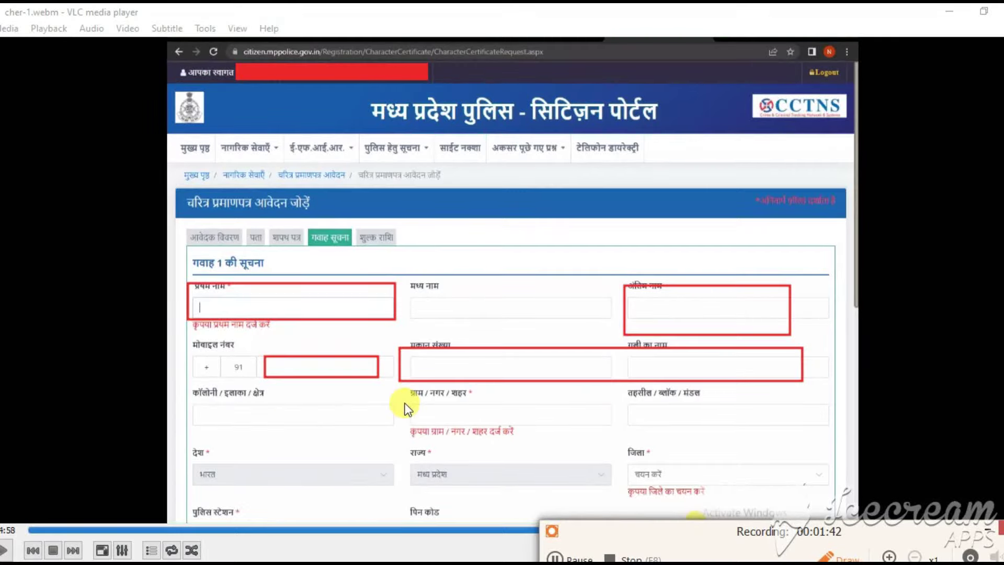
mouse_move(404, 392)
left_mouse_down()
mouse_move(547, 430)
mouse_move(611, 434)
left_mouse_up()
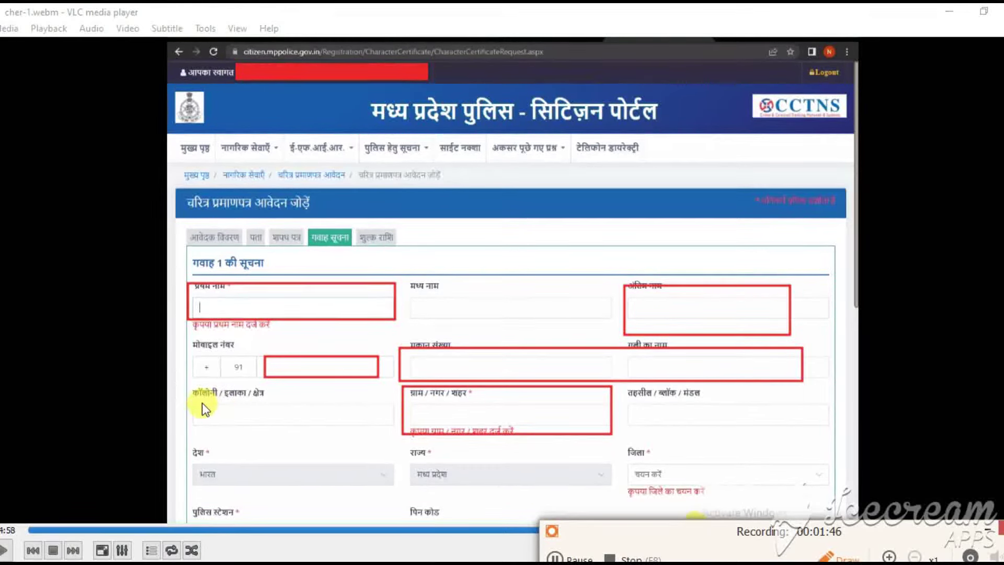
left_click_drag(179, 401, 371, 422)
left_click_drag(454, 384, 485, 405)
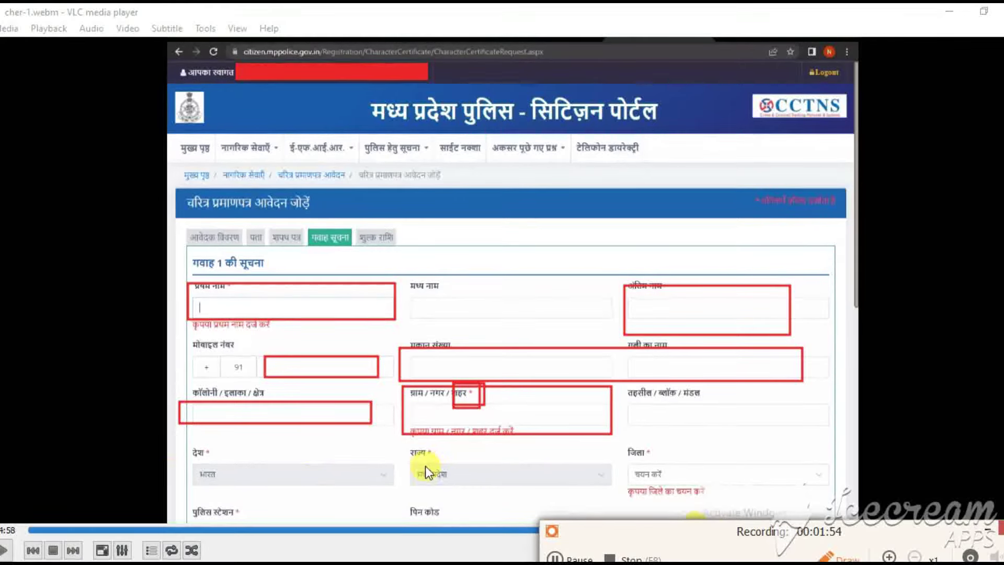
left_click_drag(621, 442, 842, 480)
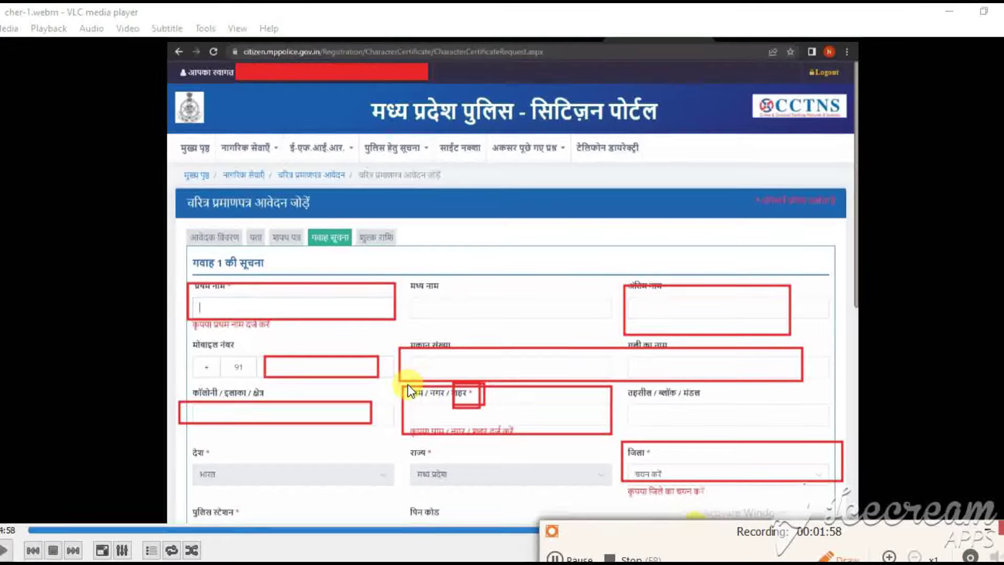
left_click_drag(410, 377, 598, 433)
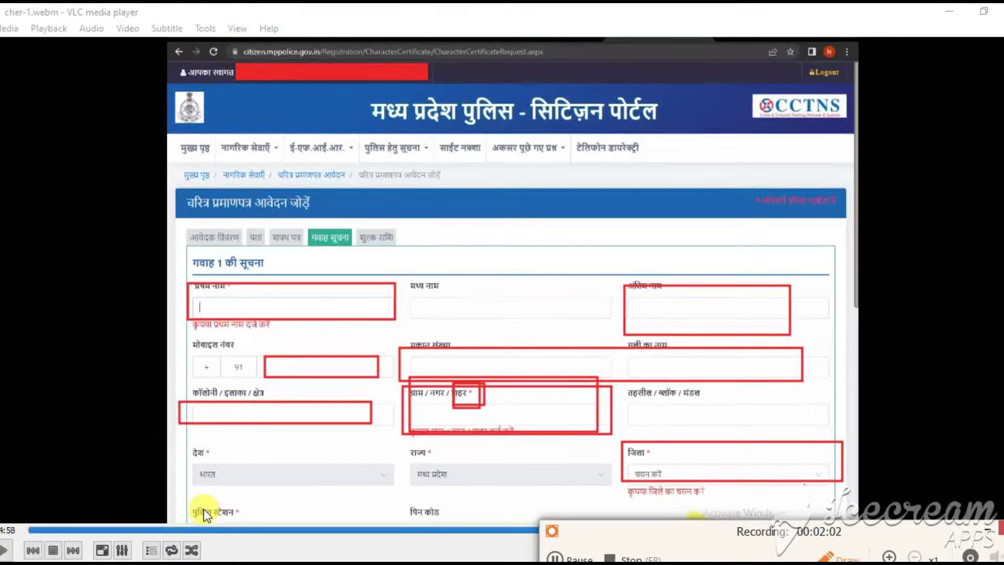
left_click_drag(275, 503, 394, 524)
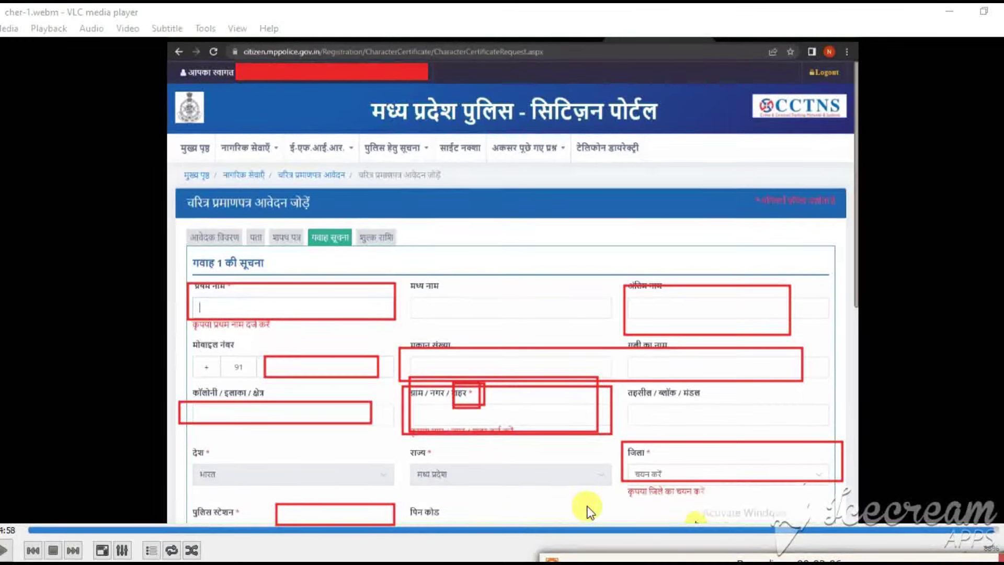
left_click_drag(601, 503, 836, 525)
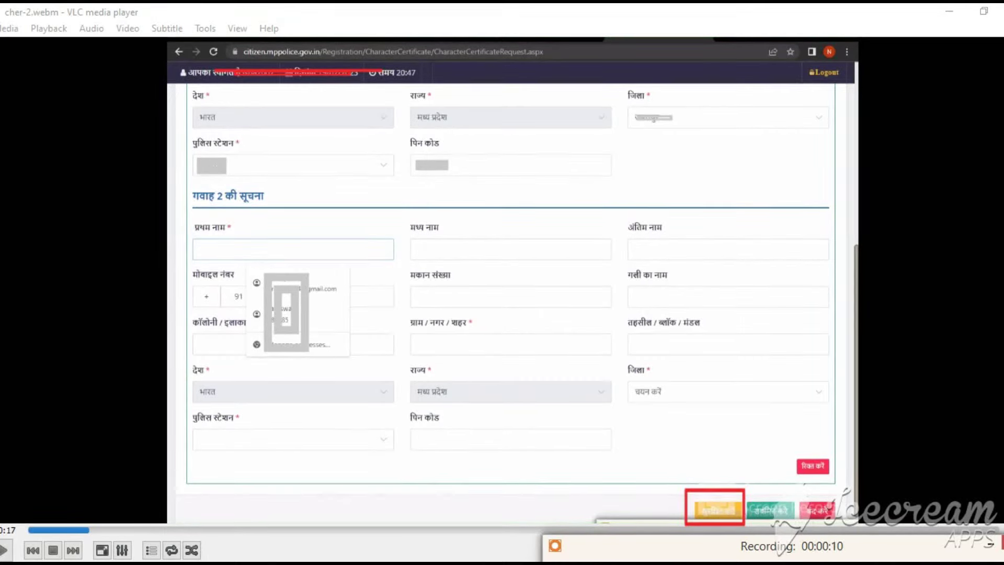
Advance cher-2.webm to the certificate details search and examine its service request ID, applicant name and date fields, search control and results area
left_click(210, 530)
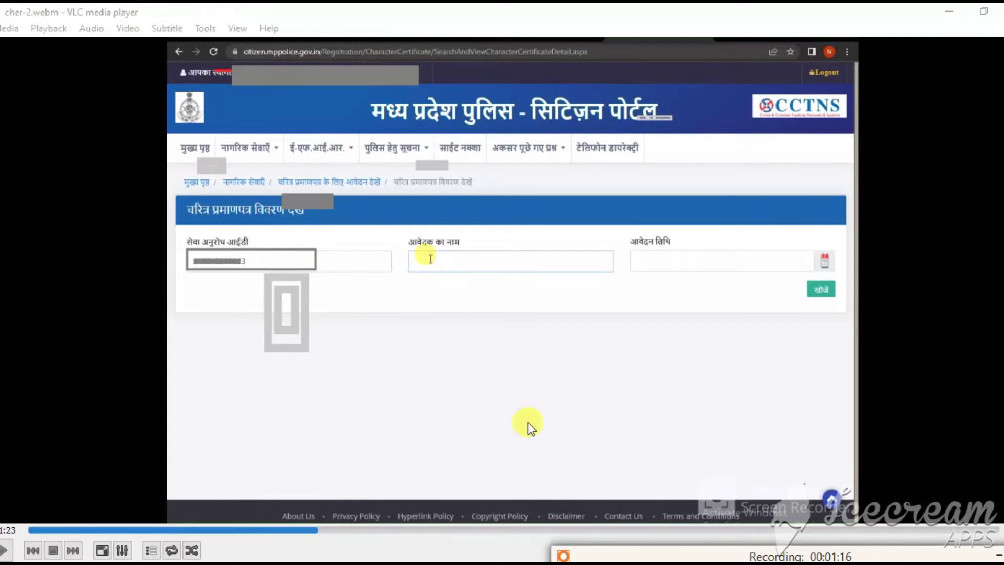
mouse_move(778, 546)
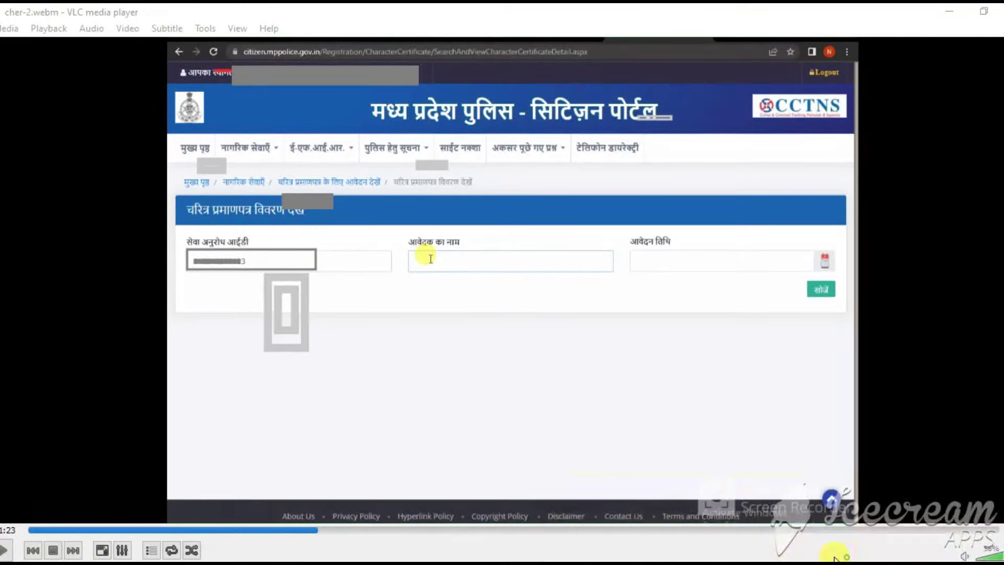
mouse_move(682, 496)
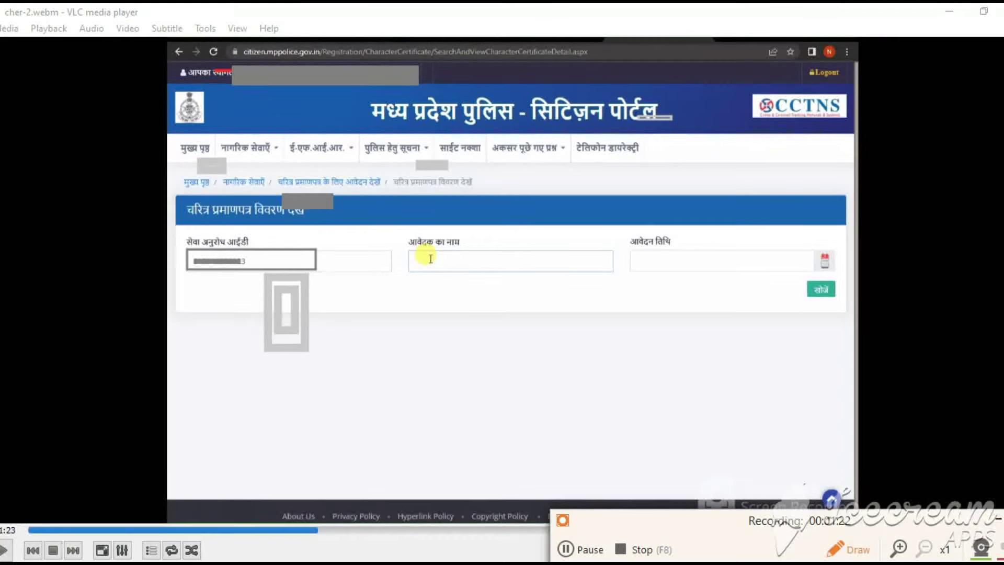
left_click_drag(196, 250, 297, 267)
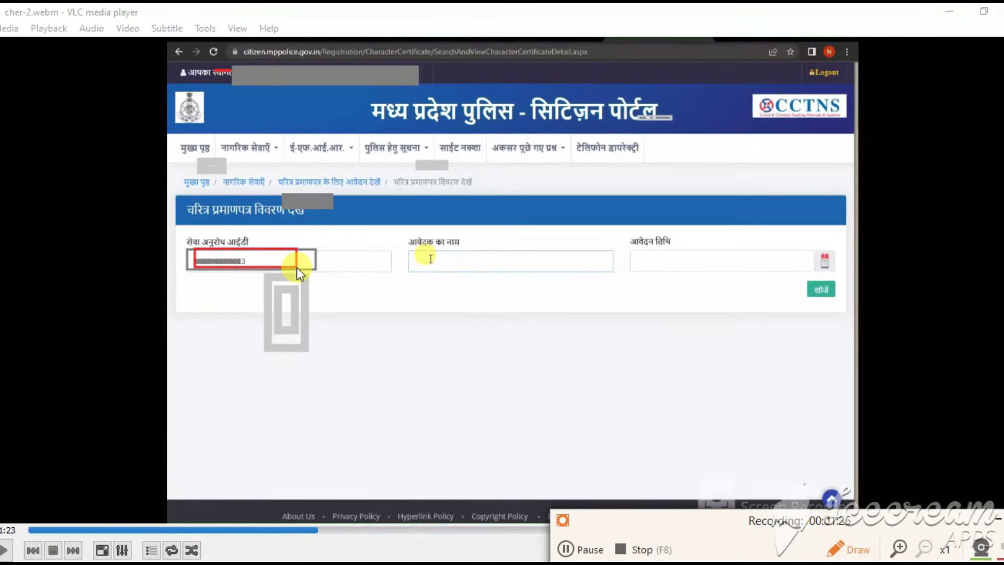
mouse_move(411, 220)
left_mouse_down()
mouse_move(460, 253)
mouse_move(785, 269)
left_mouse_up()
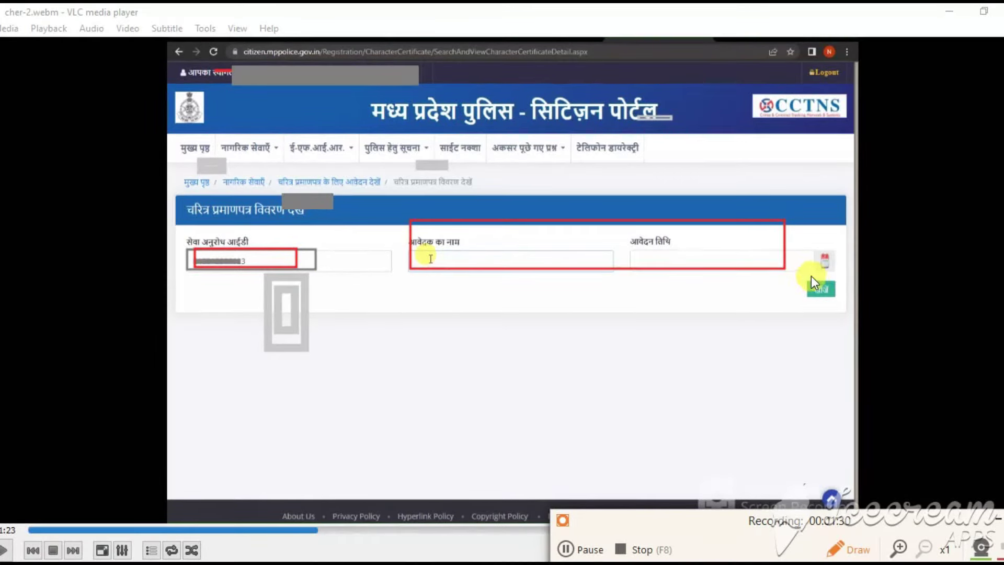
left_click_drag(829, 310, 837, 306)
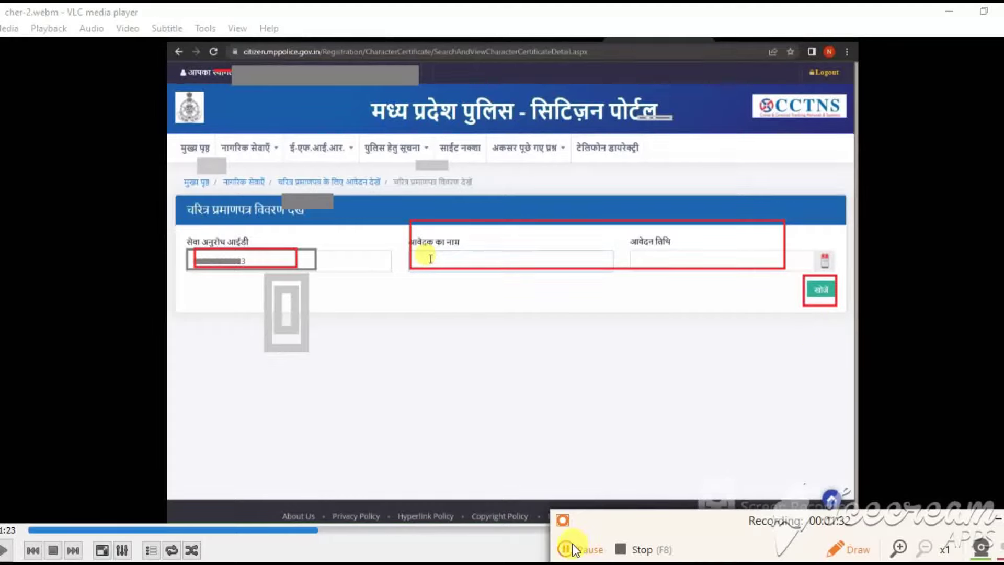
left_click(566, 549)
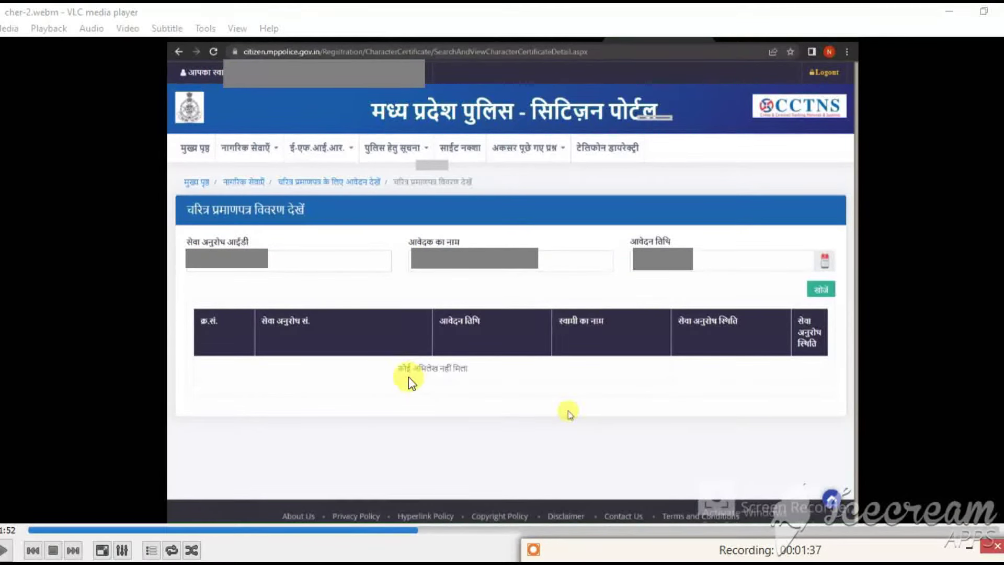
left_click_drag(392, 360, 481, 385)
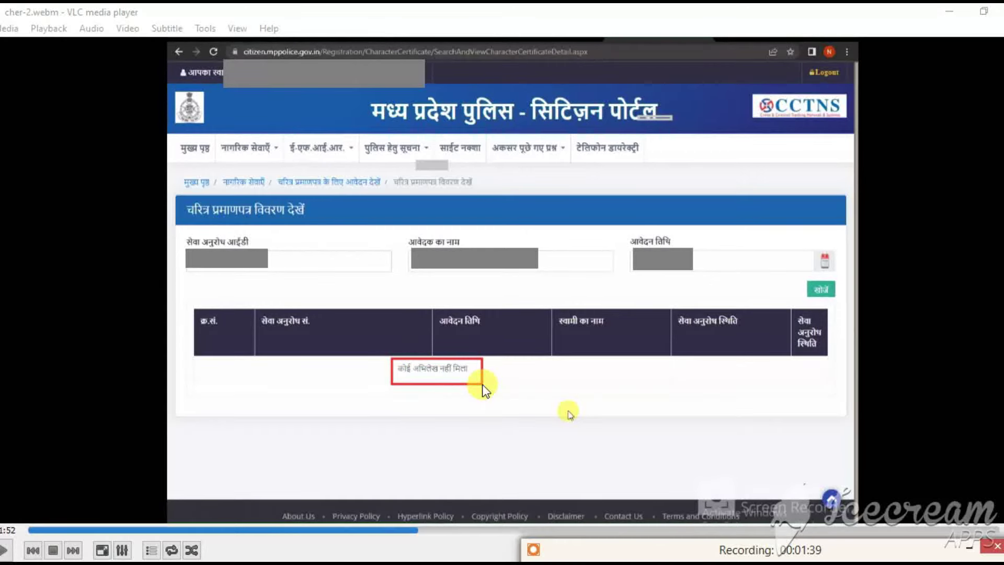
left_click_drag(388, 350, 489, 405)
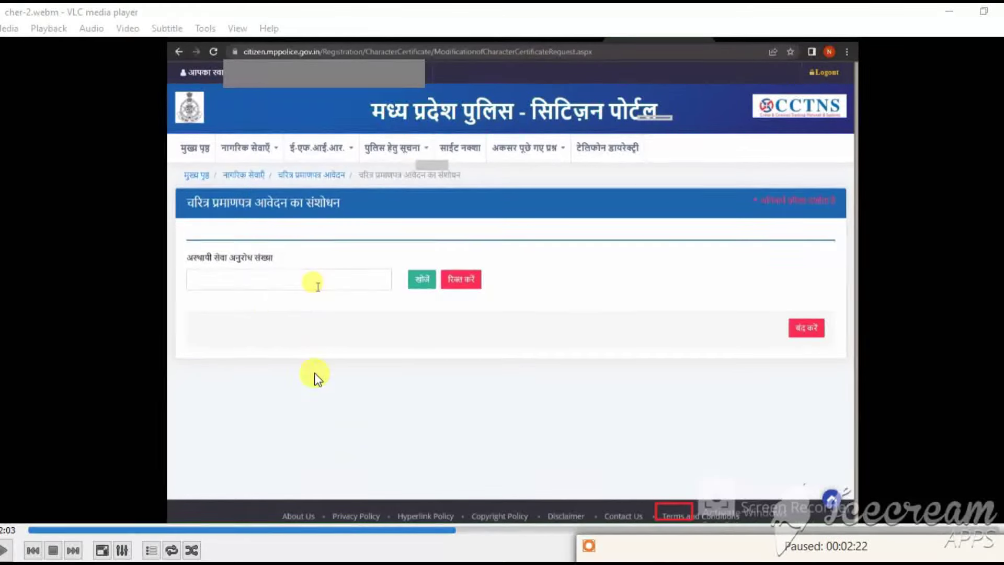
Examine the application correction page's temporary service request number search and the service request ID in the results table
left_click_drag(240, 300, 300, 290)
left_click_drag(428, 290, 433, 296)
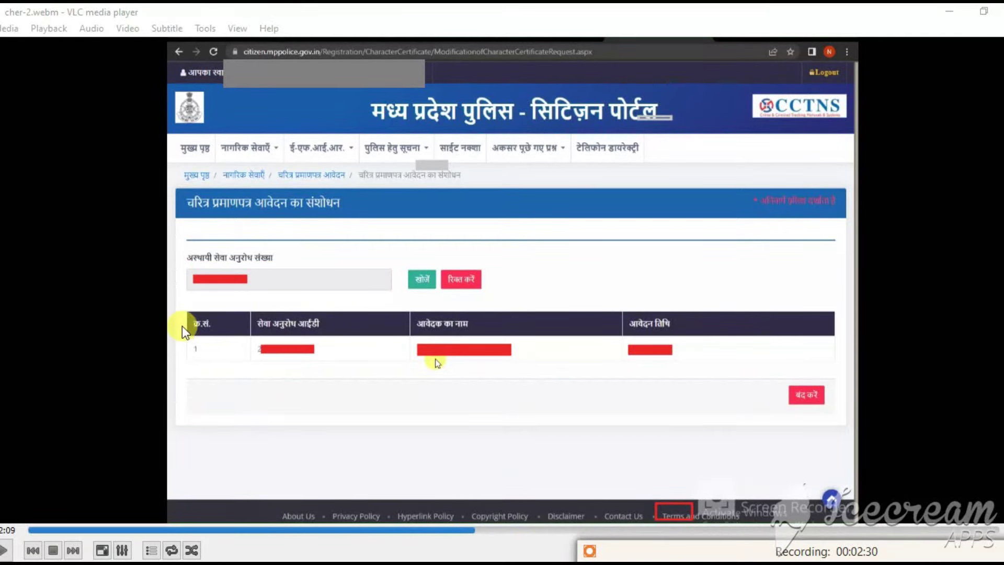
mouse_move(183, 313)
left_mouse_down()
mouse_move(363, 378)
mouse_move(717, 366)
left_mouse_up()
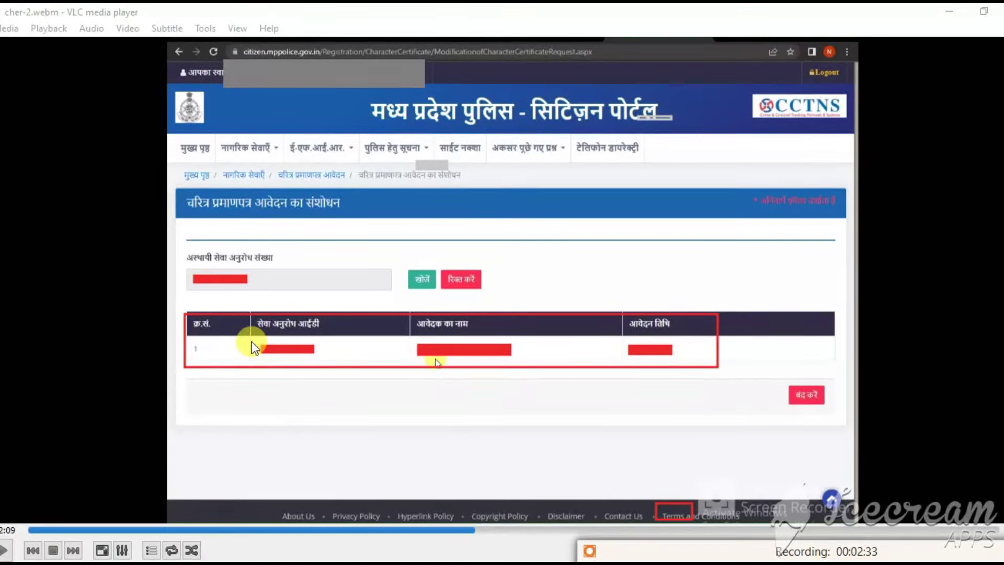
left_click_drag(285, 345, 328, 359)
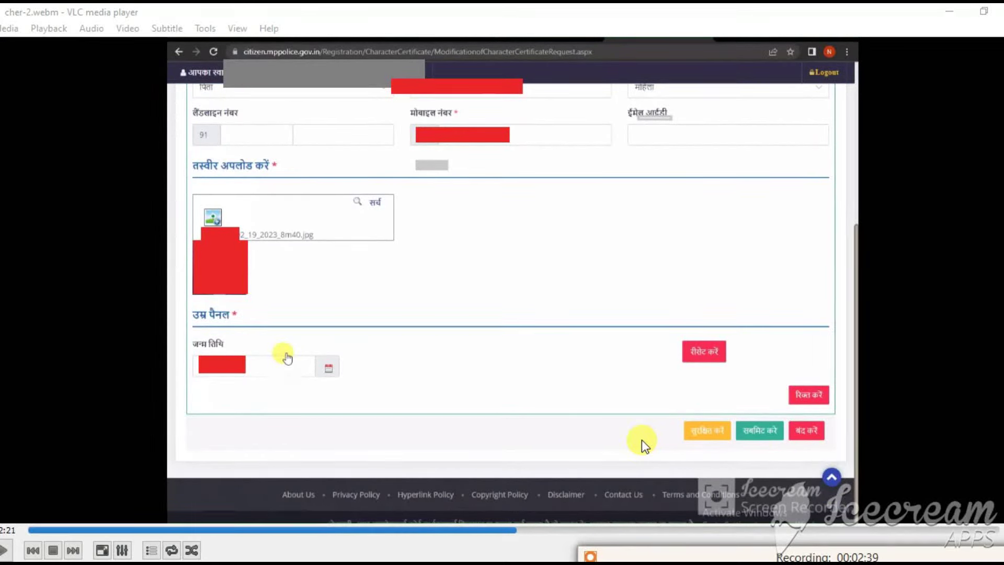
Examine the save (सुरक्षित करें) and submit (सबमिट करें) options at the end of the application correction form
left_click_drag(731, 407, 787, 459)
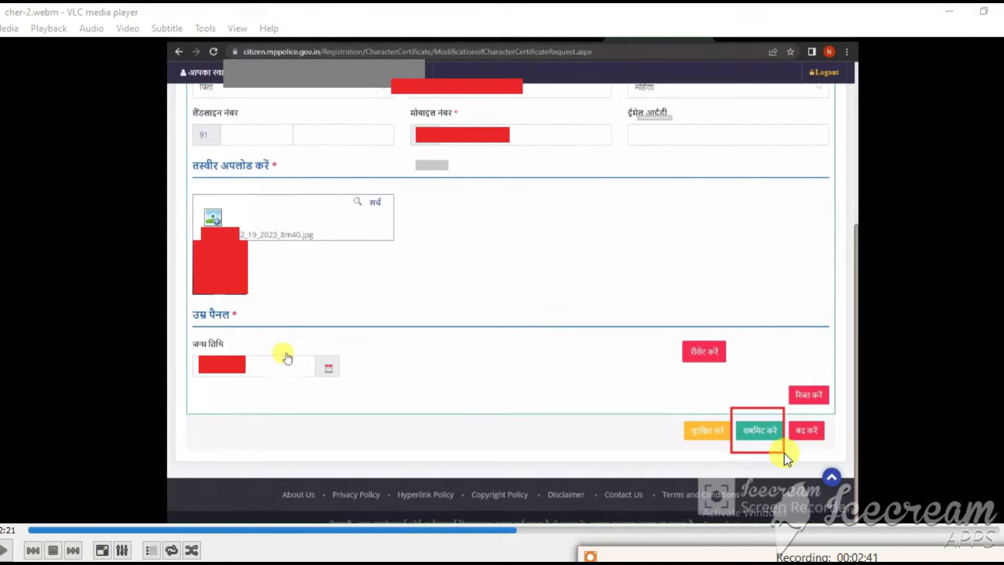
left_click_drag(677, 400, 726, 459)
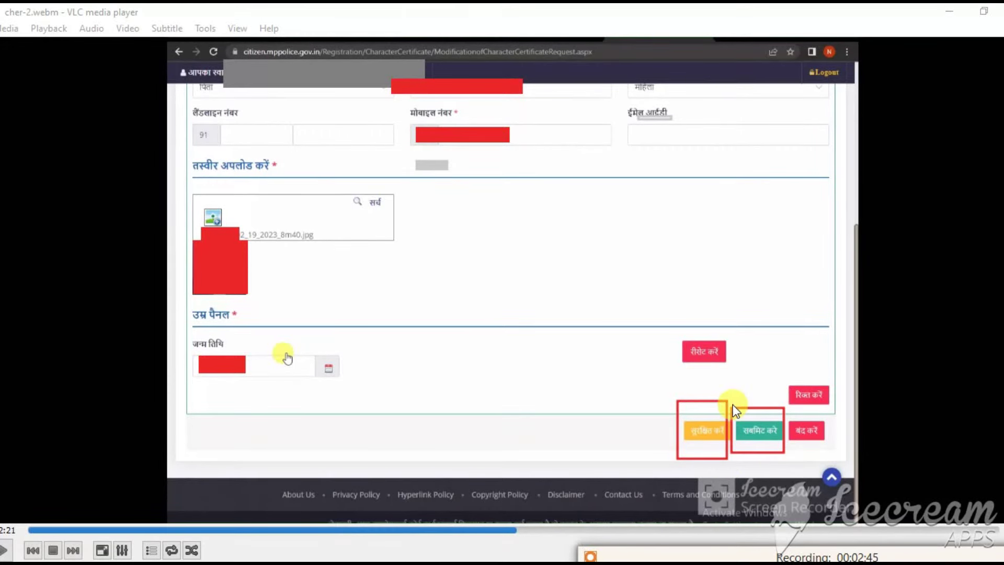
mouse_move(733, 402)
left_mouse_down()
mouse_move(751, 439)
mouse_move(782, 453)
left_mouse_up()
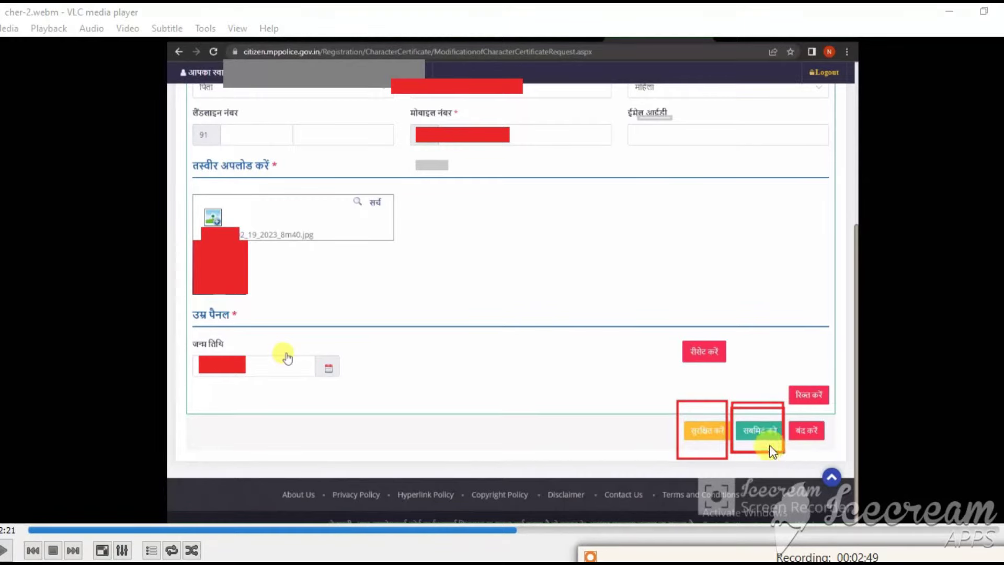
left_click_drag(736, 403, 787, 455)
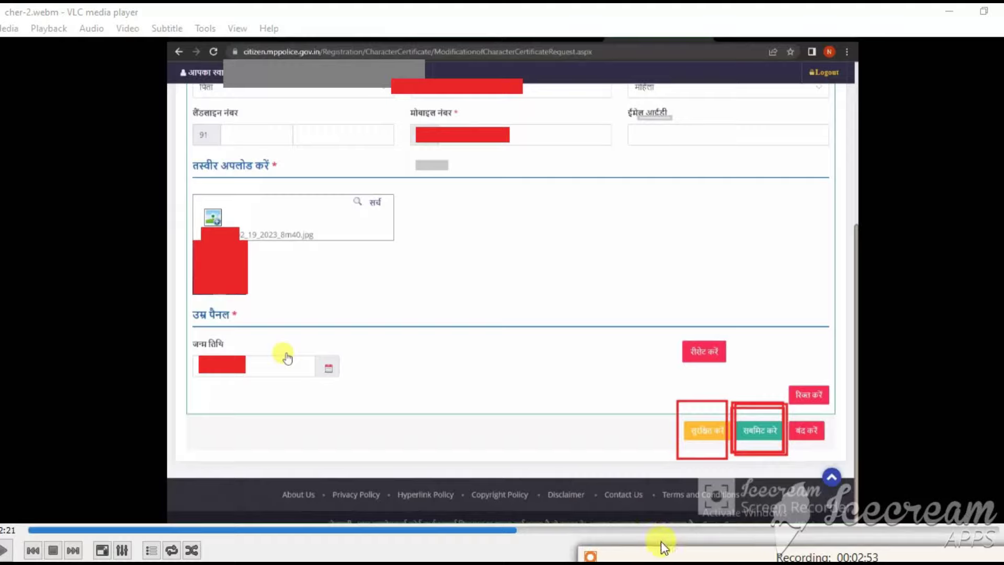
Advance the walkthrough to 3:15 and examine the citizen services options for modifying and viewing a character certificate request
left_click(702, 530)
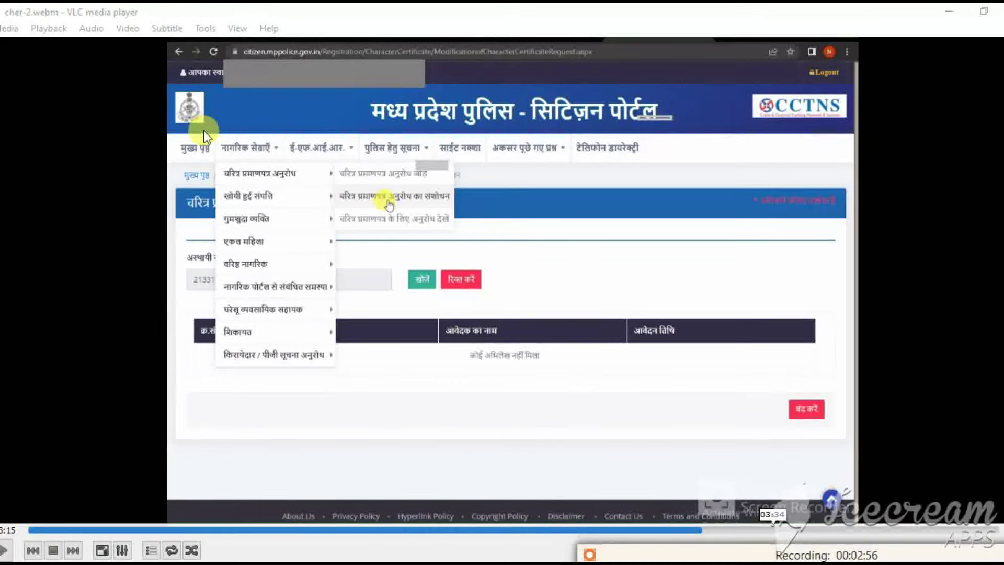
left_click_drag(263, 141, 285, 155)
mouse_move(322, 167)
left_mouse_down()
mouse_move(405, 206)
mouse_move(463, 207)
mouse_move(454, 206)
left_mouse_up()
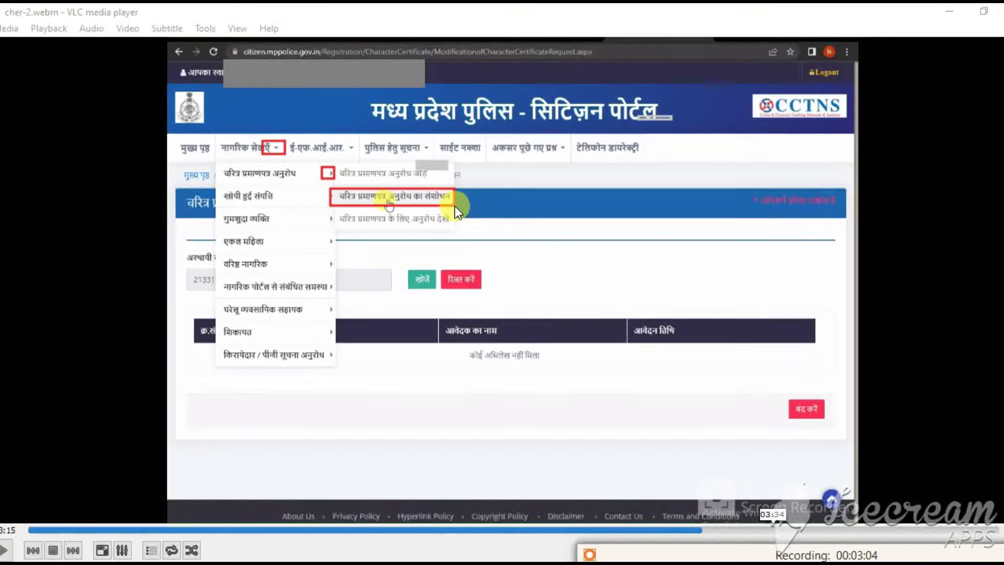
left_click_drag(336, 212, 451, 230)
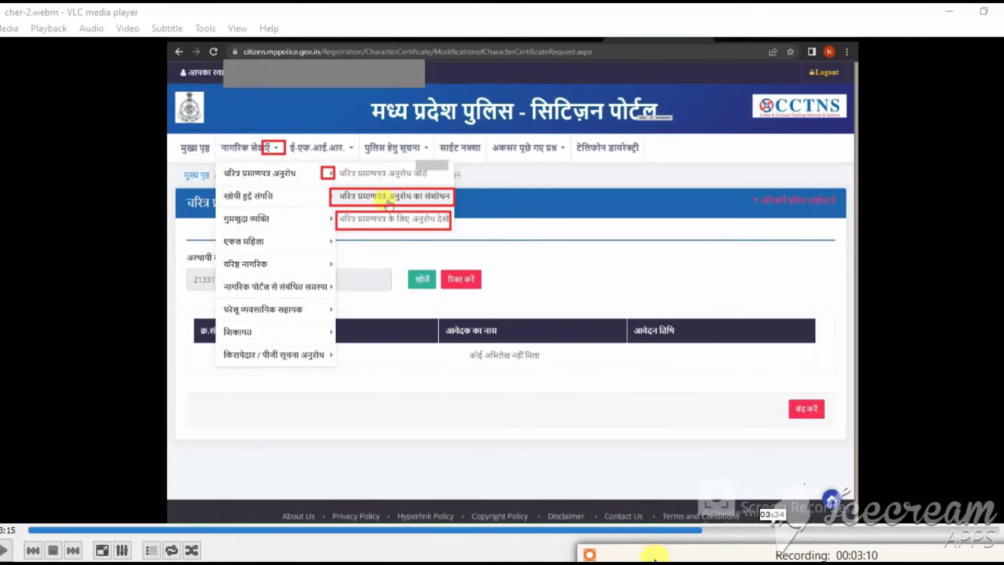
Continue the walkthrough into cher-3.webm and examine how to search certificate details by service request ID
key("space")
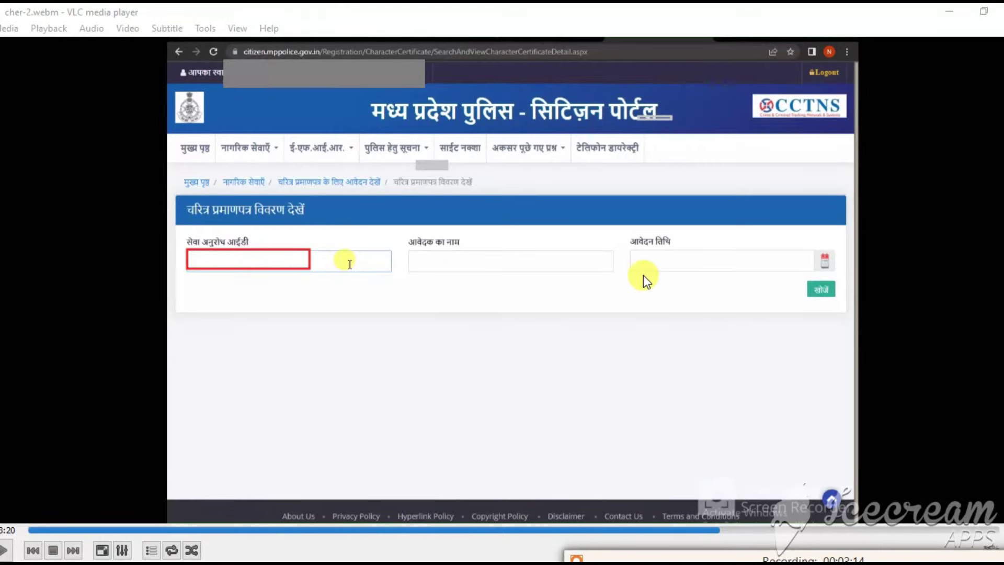
left_click_drag(809, 277, 830, 297)
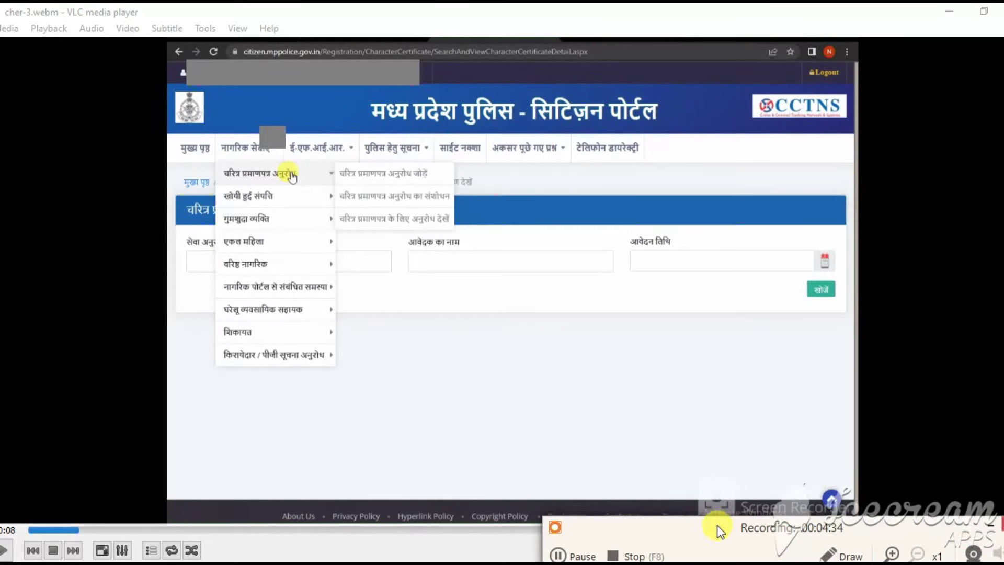
mouse_move(835, 555)
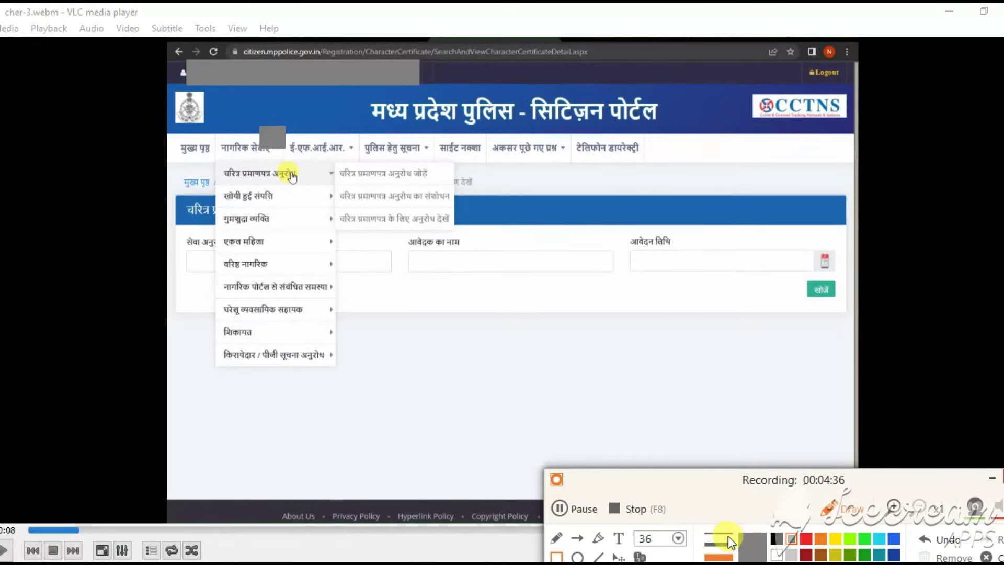
mouse_move(181, 253)
left_mouse_down()
mouse_move(285, 280)
mouse_move(372, 277)
left_mouse_up()
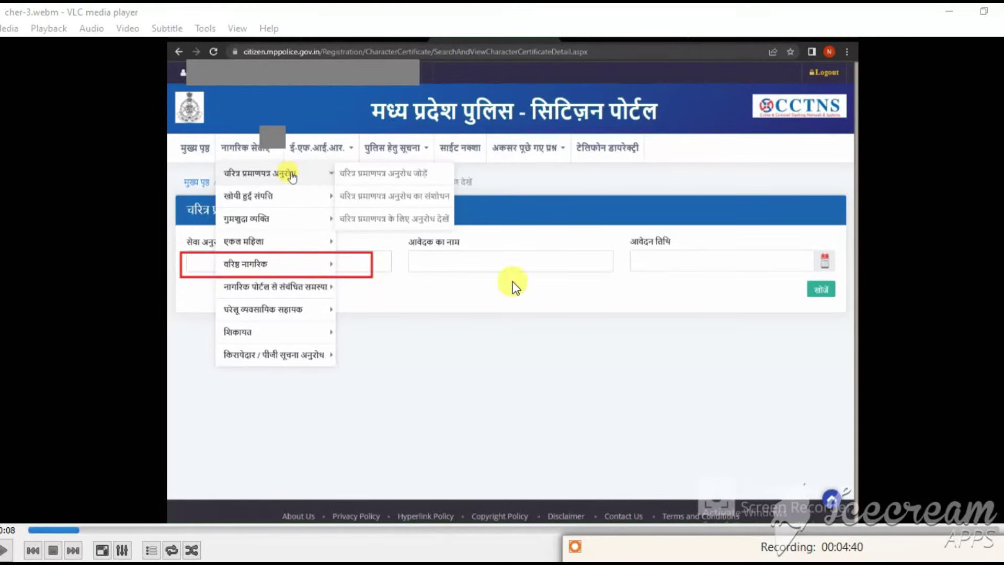
left_click_drag(800, 276, 845, 303)
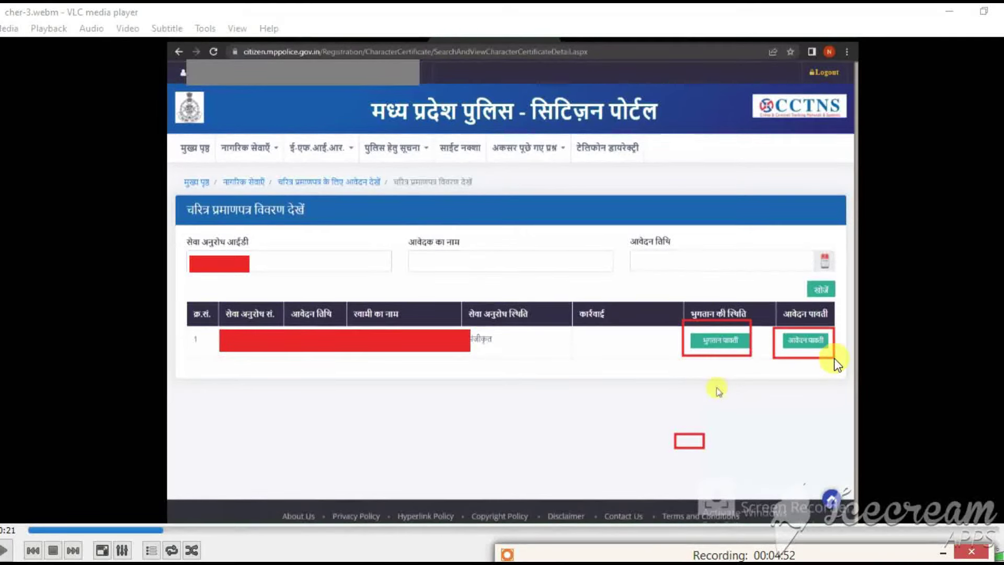
Examine the payment receipt (भुगतान पावती) and application receipt (आवेदन पावती) options in the certificate search results
left_click_drag(691, 332, 759, 357)
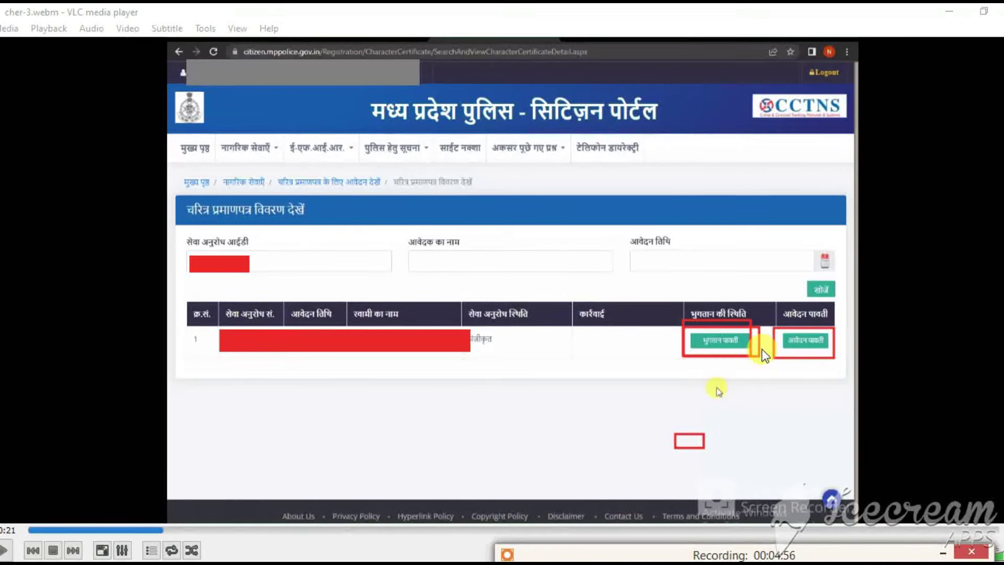
left_click_drag(774, 324, 836, 365)
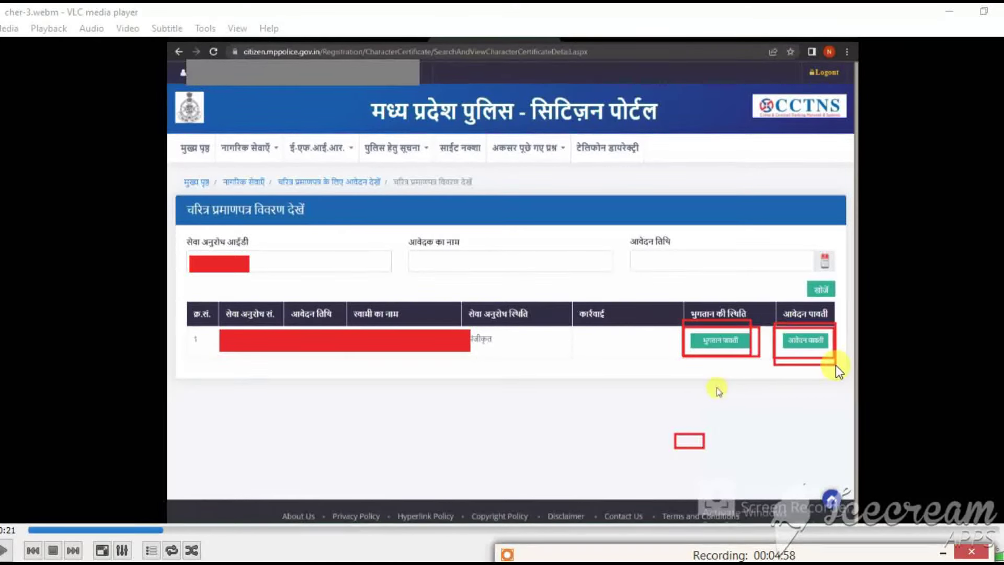